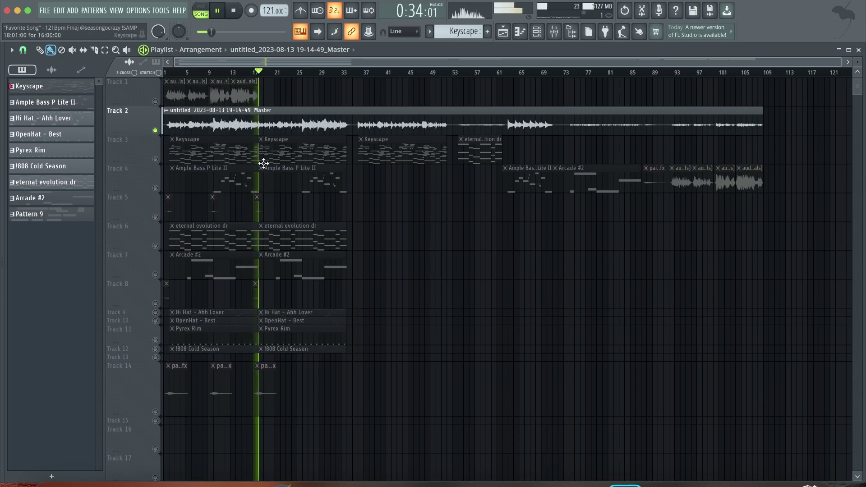
Stop playback, unsolo Track 2 and keep its master clip, then solo Track 1's vocals
key(space)
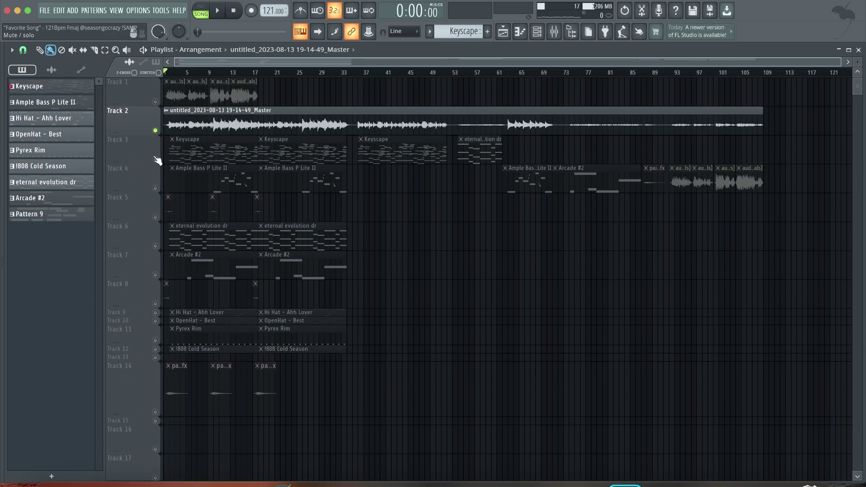
right_click(155, 131)
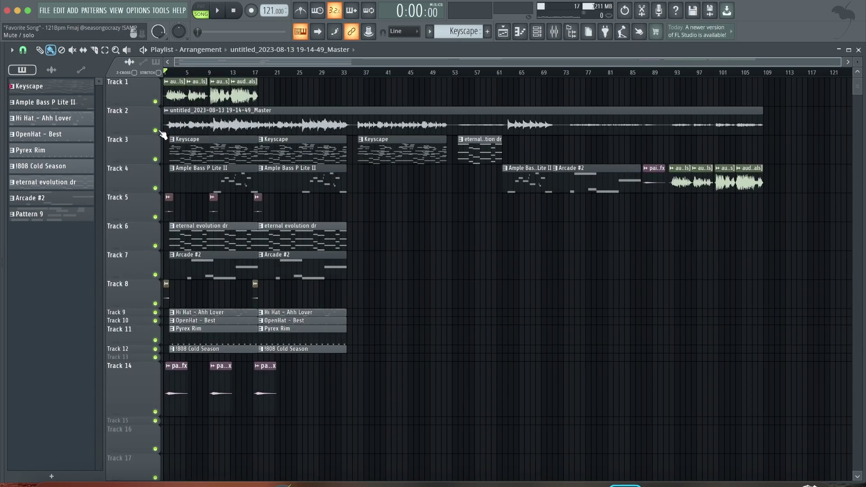
right_click(186, 129)
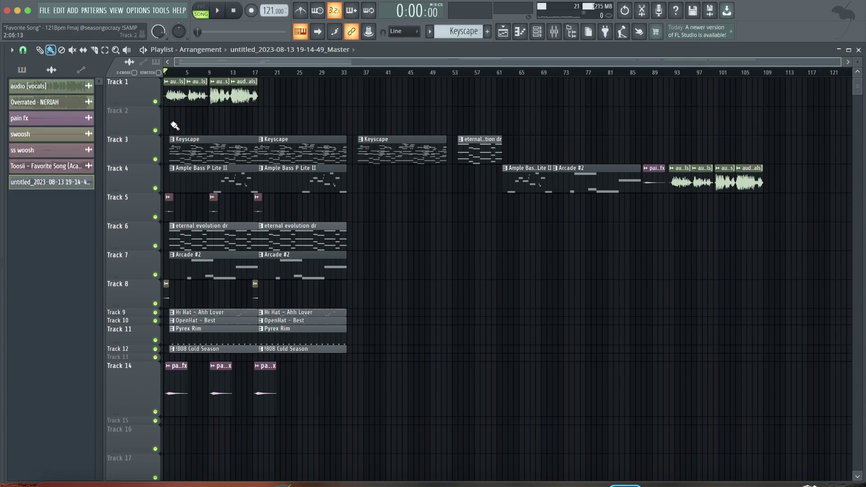
key(ctrl+z)
right_click(156, 102)
scroll(173, 62, up, 8)
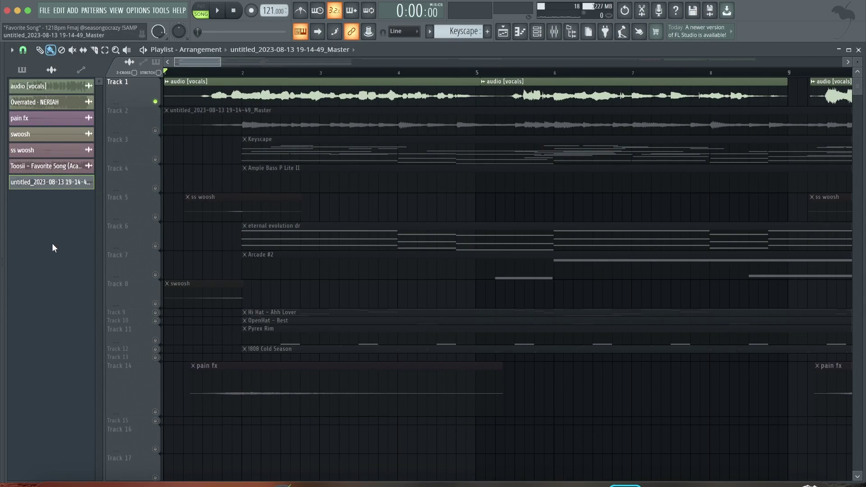
Hide the clip list, then play and stop the soloed Track 1 vocals from the start
key(alt+p)
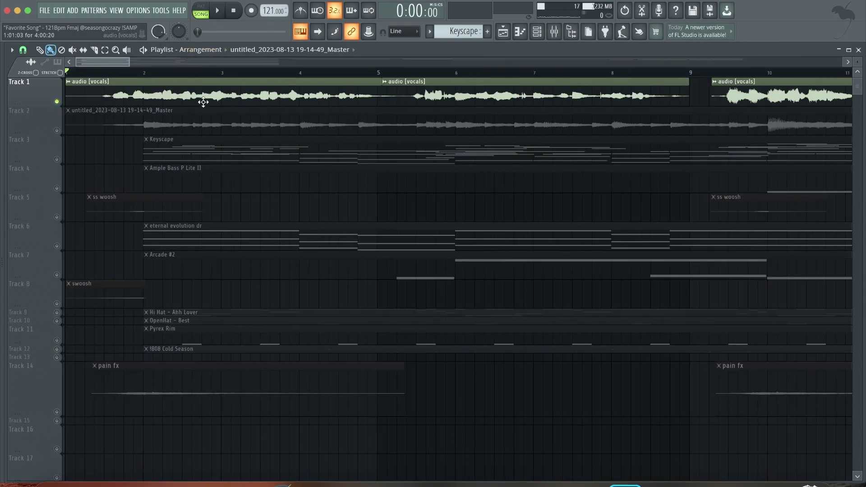
scroll(227, 132, down, 4)
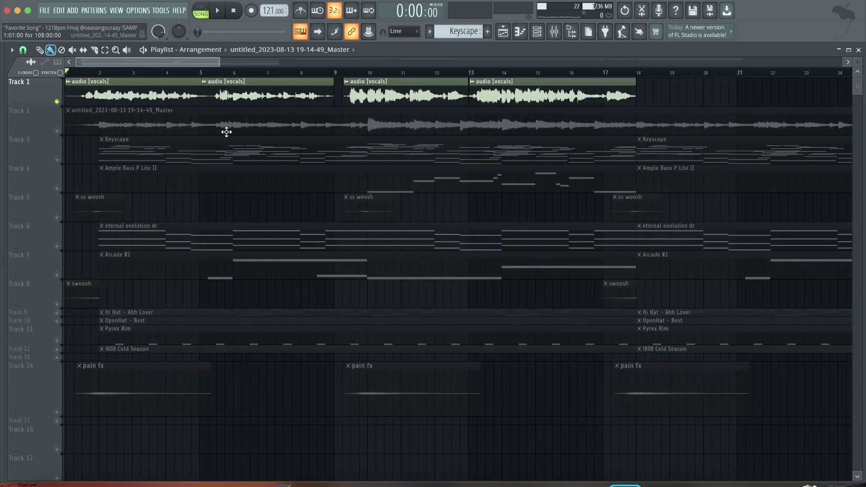
key(space)
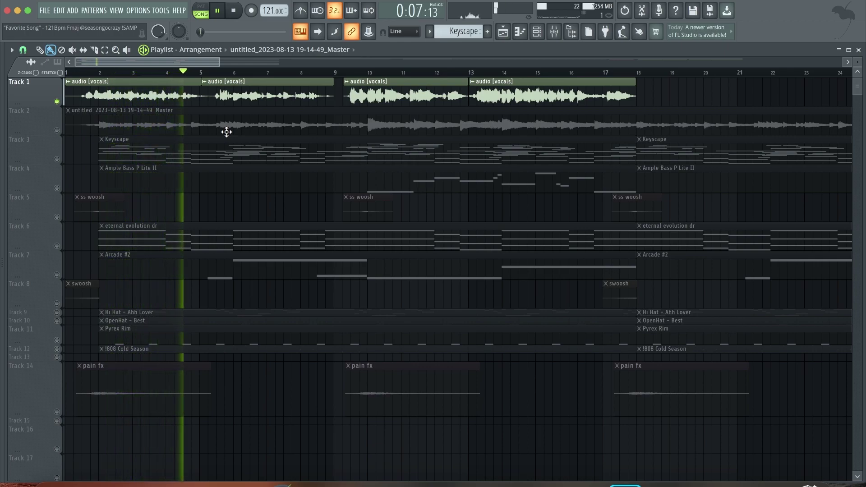
key(space)
scroll(191, 73, down, 2)
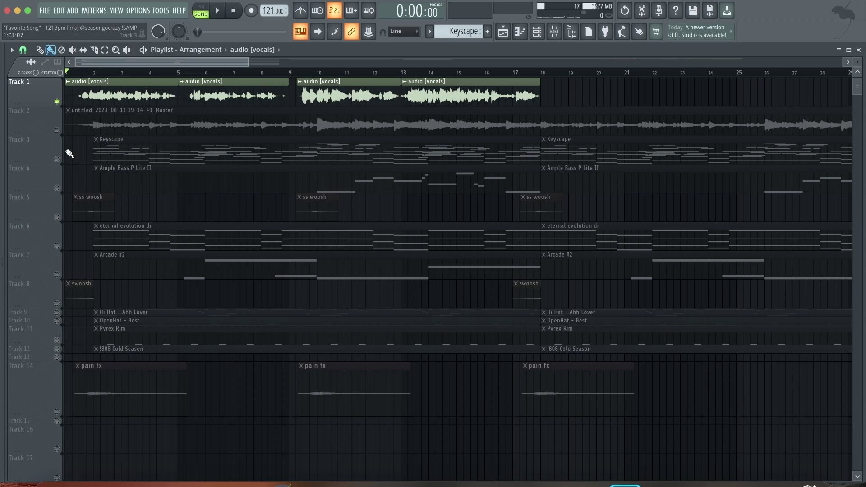
double_click(139, 149)
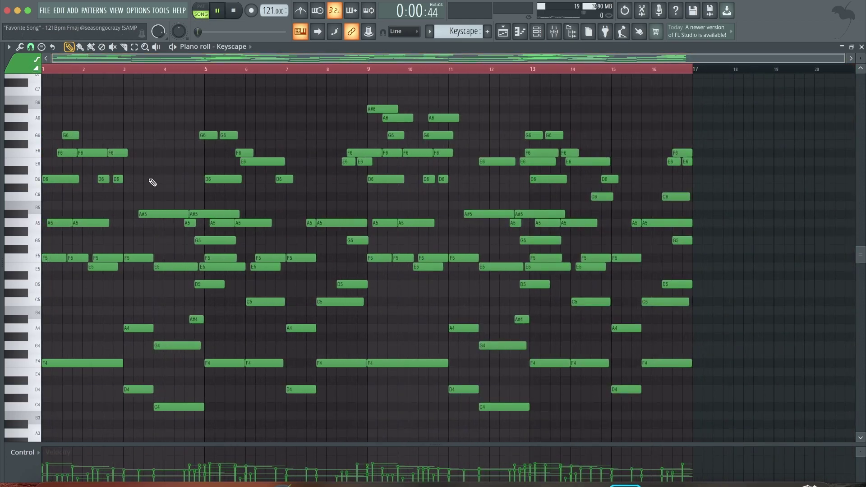
key(space)
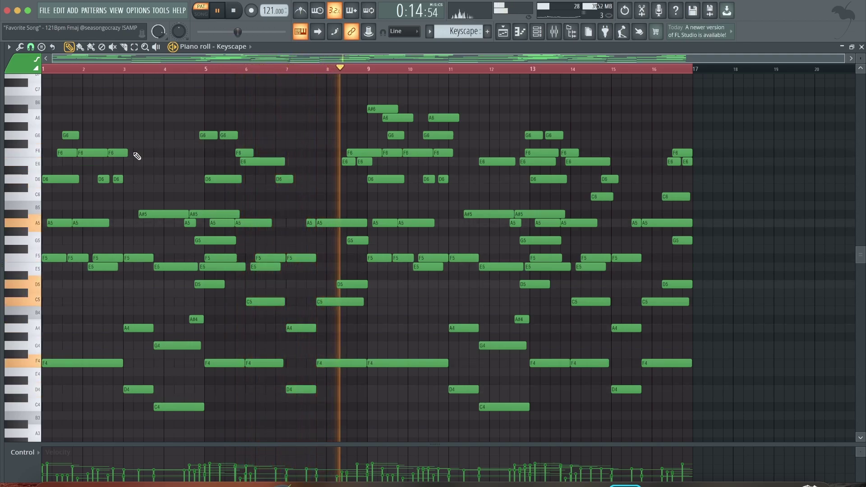
key(space)
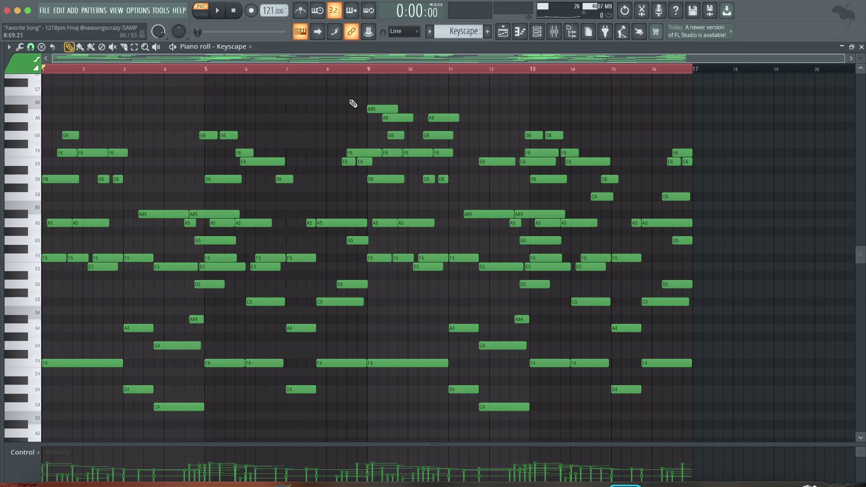
drag(367, 70, 134, 70)
drag(46, 94, 45, 93)
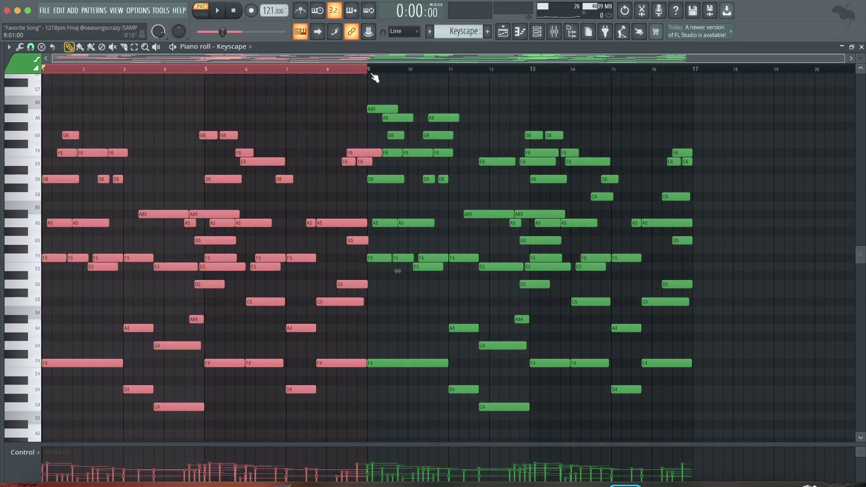
click(597, 255)
click(347, 69)
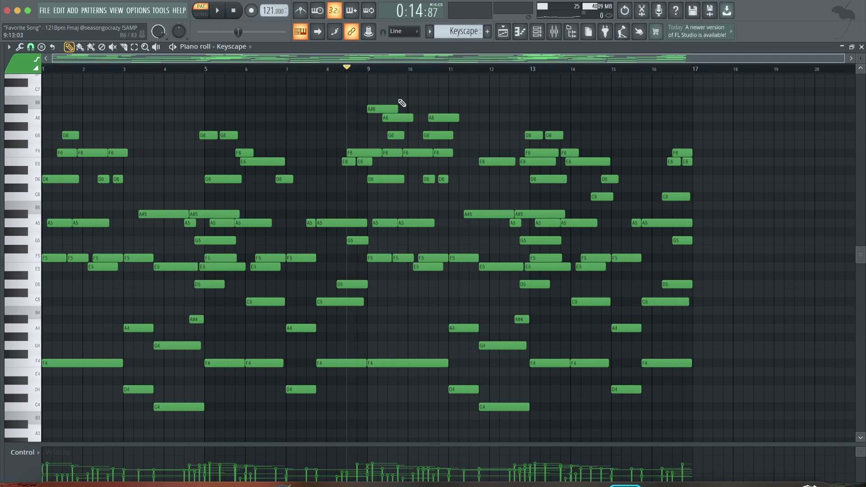
scroll(387, 91, up, 4)
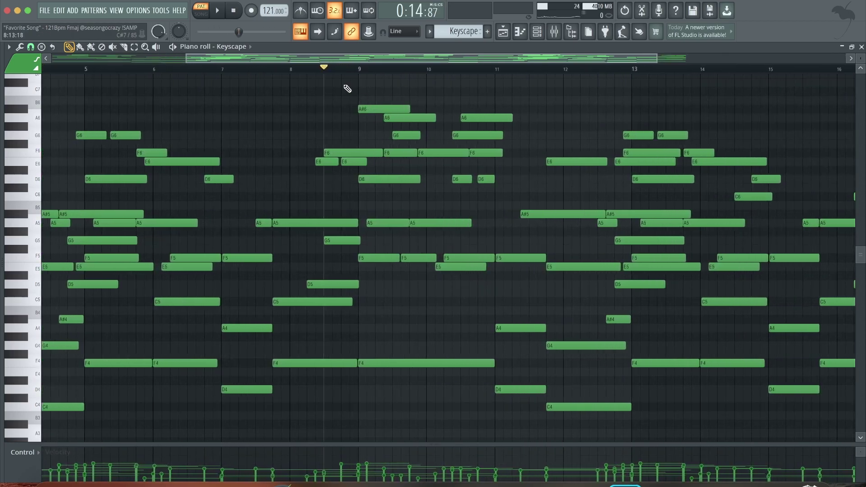
scroll(406, 200, up, 3)
scroll(407, 200, up, 1)
key(space)
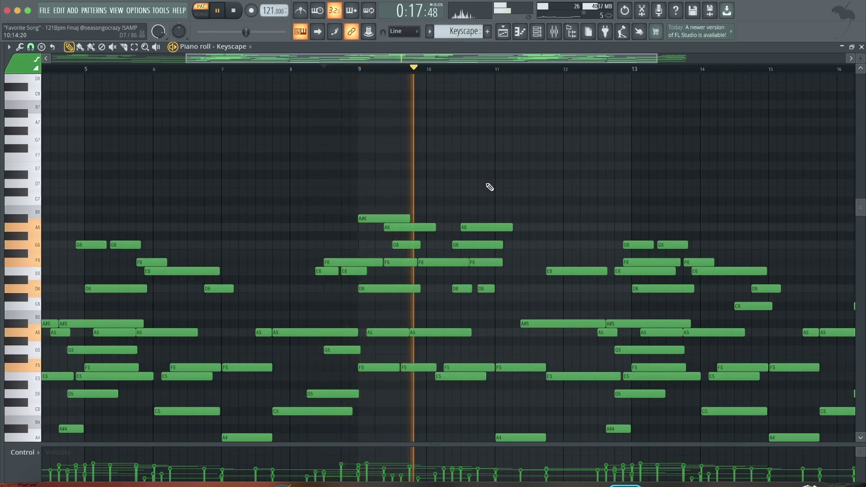
scroll(529, 74, down, 3)
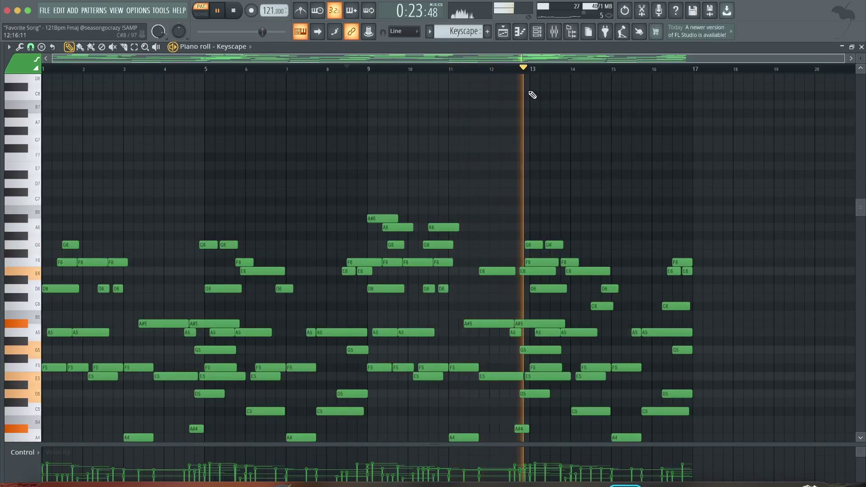
key(space)
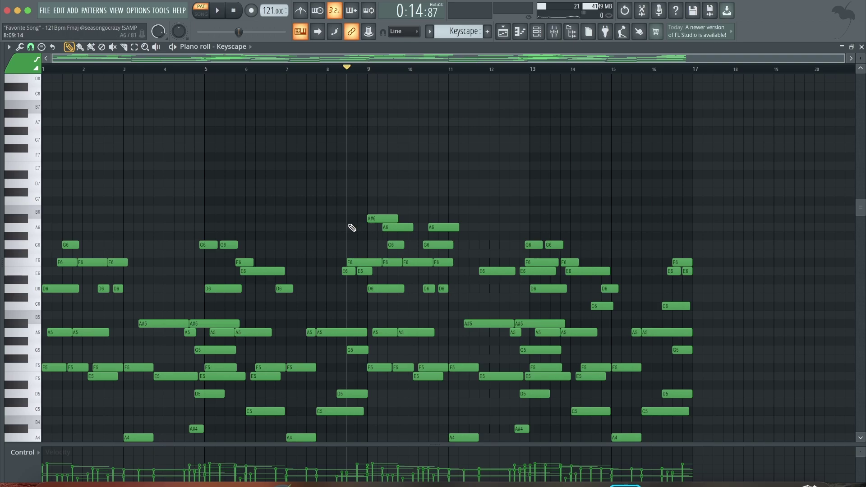
Return to the playlist and play the whole arrangement in song mode
key(F5)
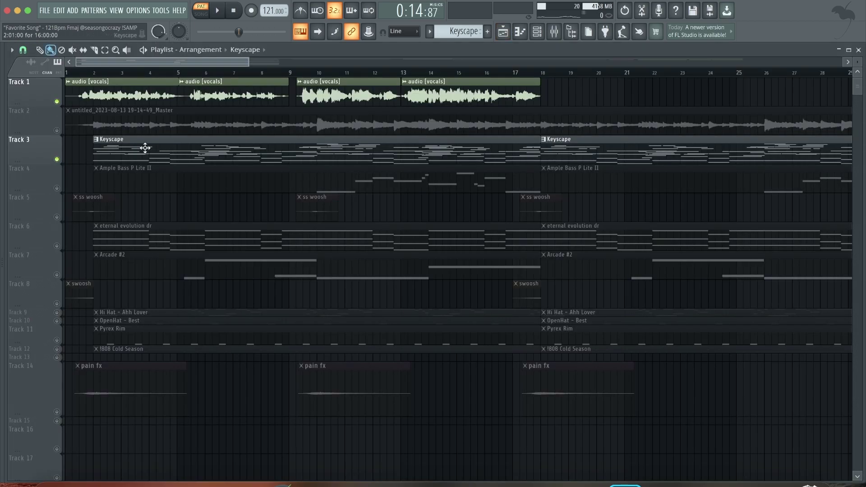
click(81, 70)
key(space)
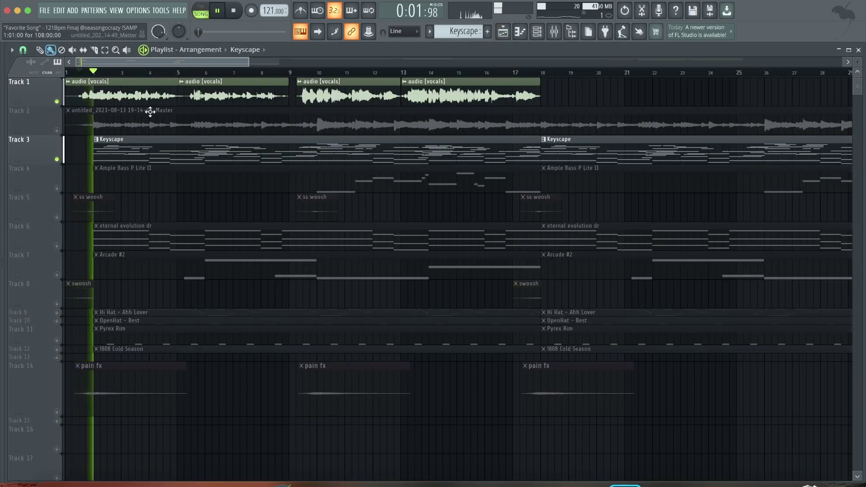
scroll(299, 185, down, 3)
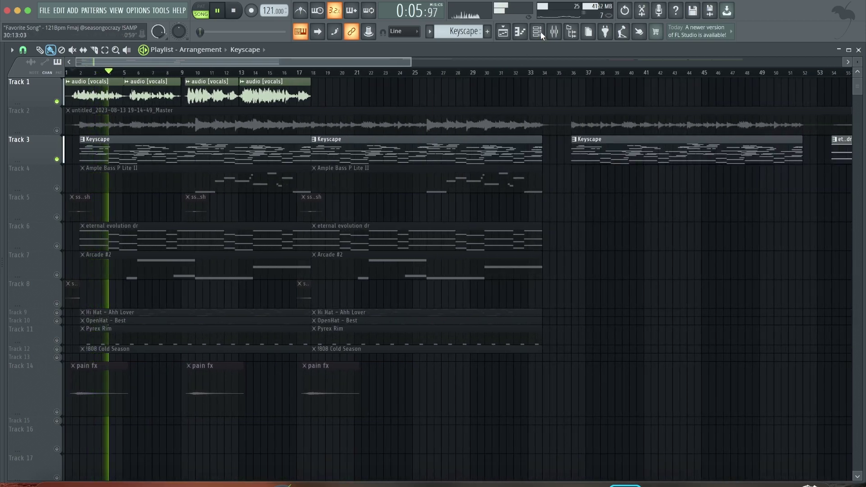
Inspect the Grand piano insert's ValhallaVintageVerb and Pro-Q 3 in the mixer, then stop playback
click(561, 28)
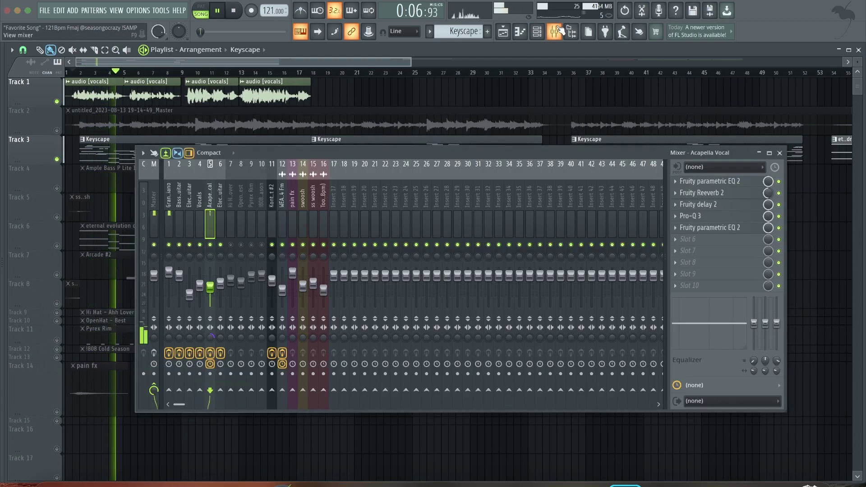
click(167, 207)
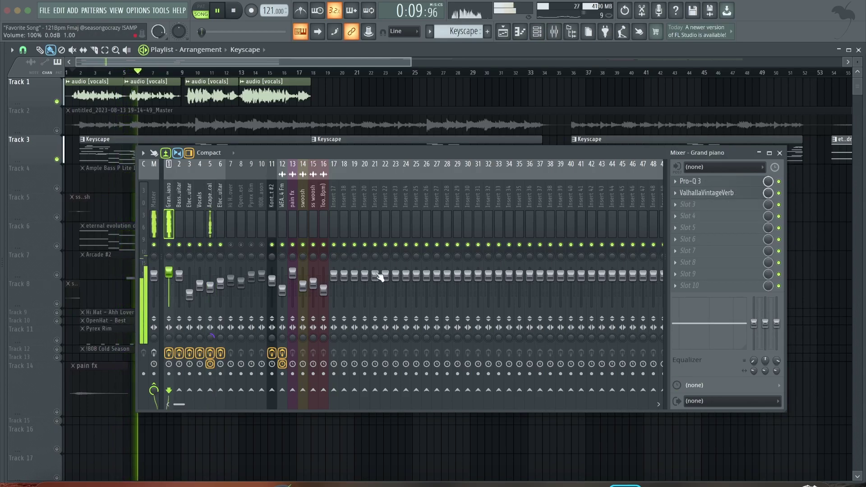
click(728, 194)
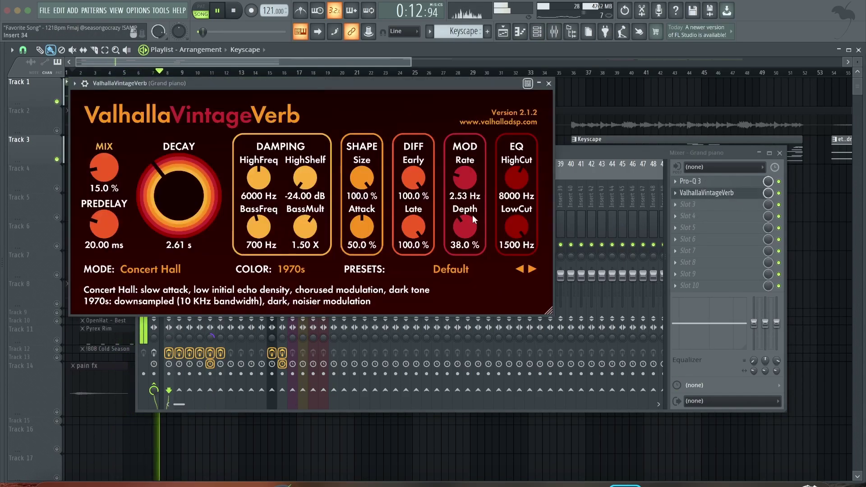
click(549, 83)
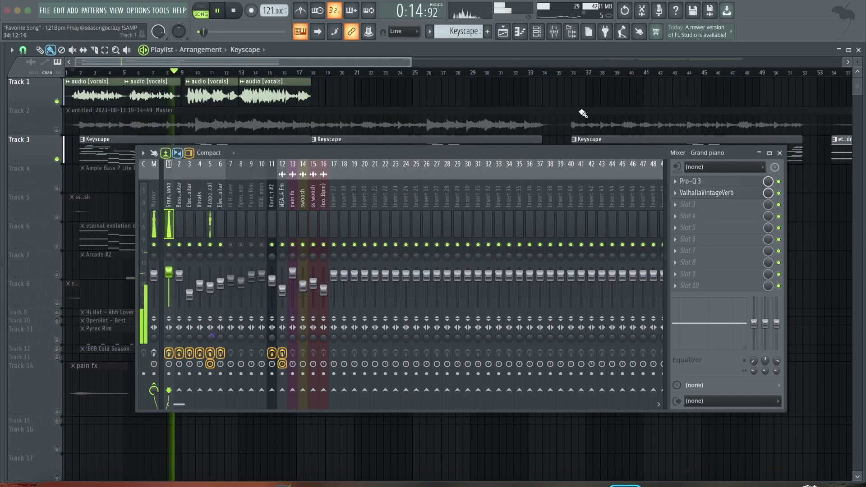
click(705, 185)
click(669, 80)
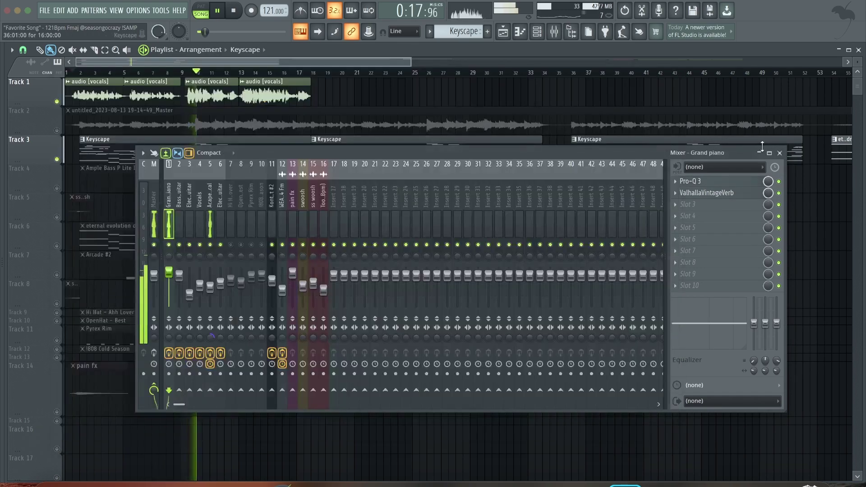
click(780, 153)
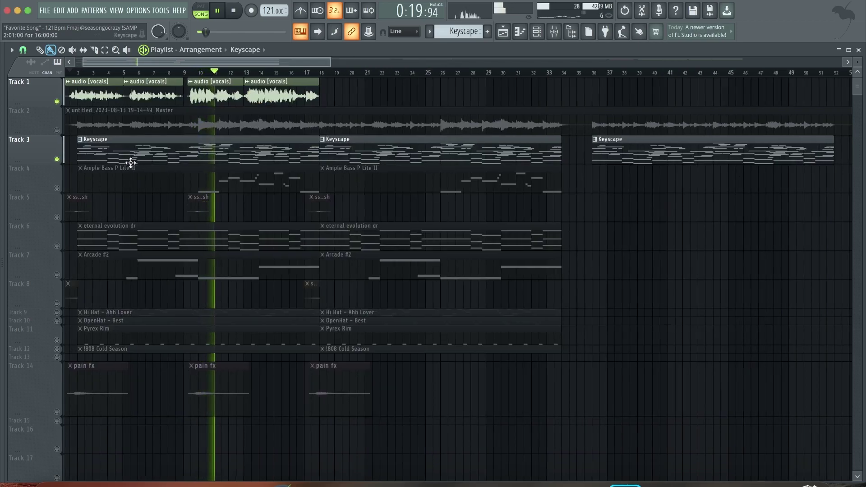
scroll(131, 162, up, 3)
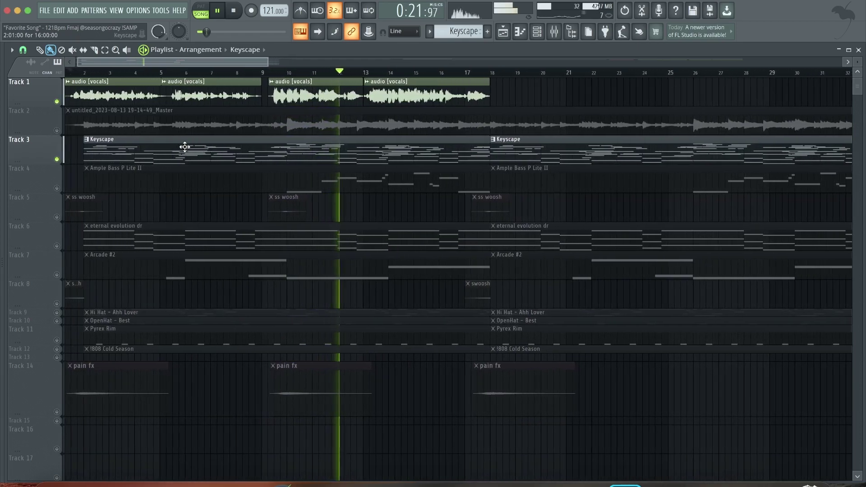
key(space)
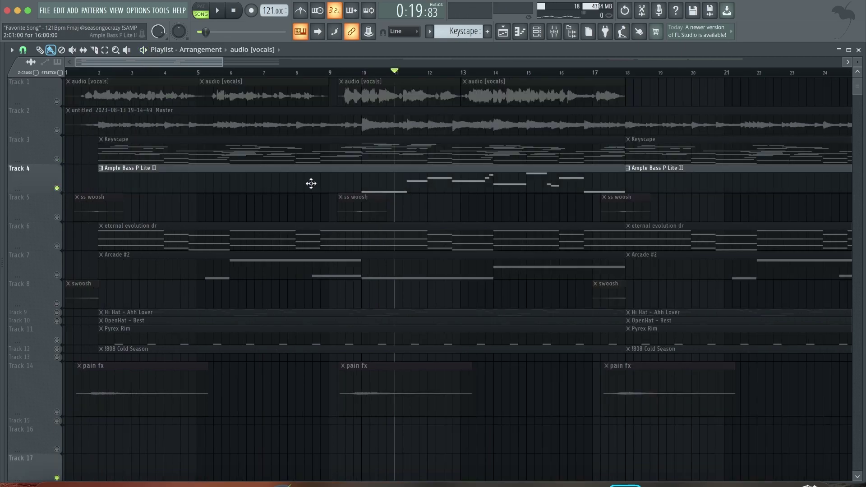
Open the Ample Bass P Lite II pattern's notes in a maximized piano roll
double_click(311, 183)
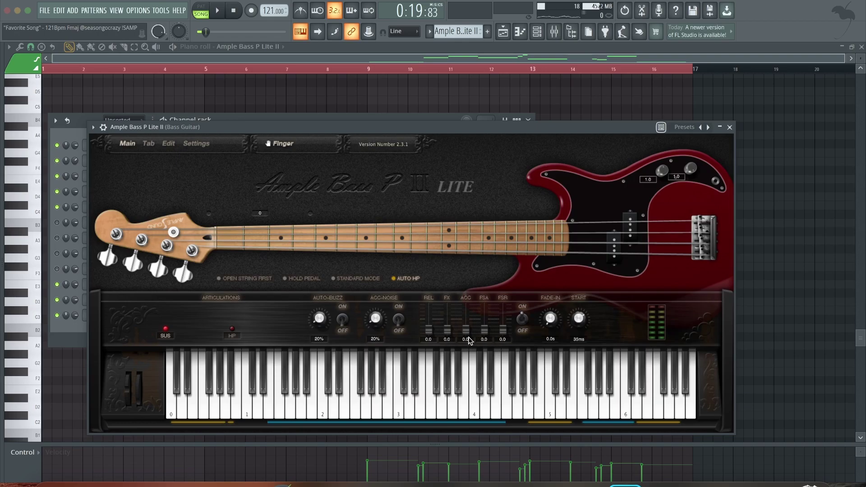
click(730, 127)
key(F5)
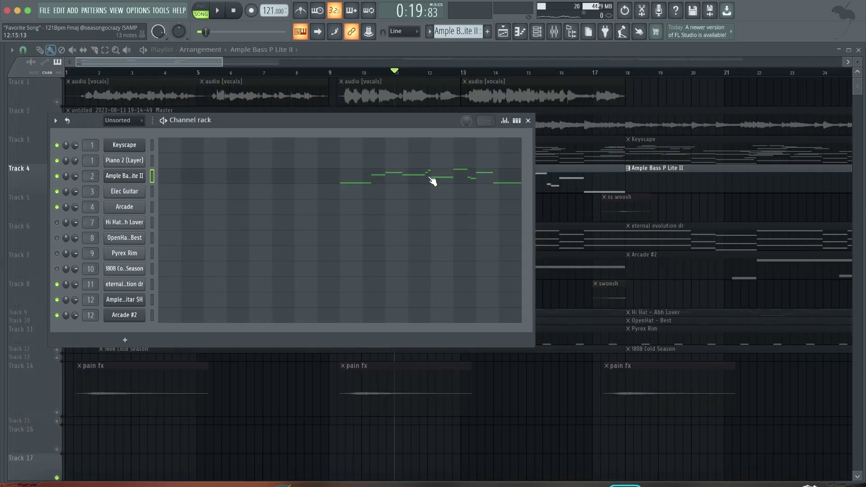
click(402, 179)
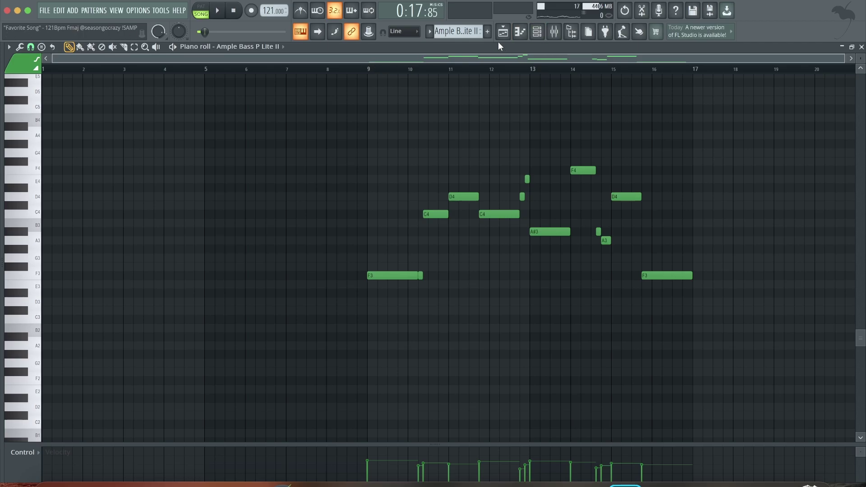
Check the Pro-Q 3 EQ on the Bass Guitar mixer channel
click(554, 31)
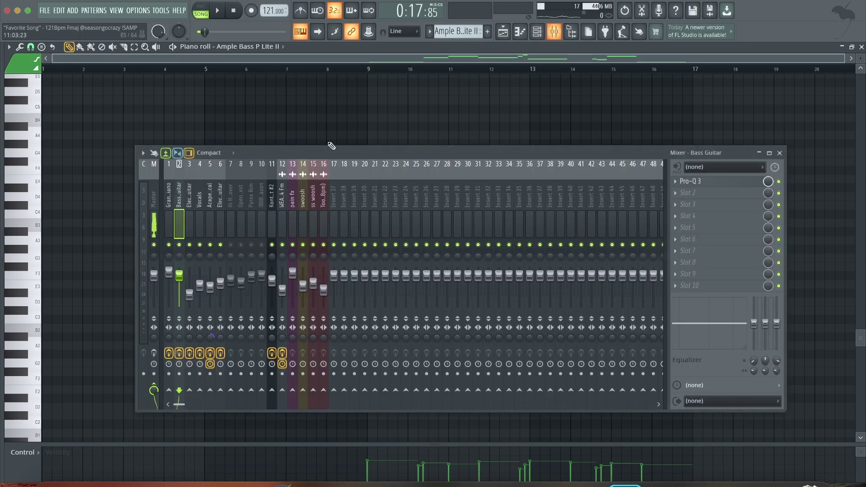
click(700, 182)
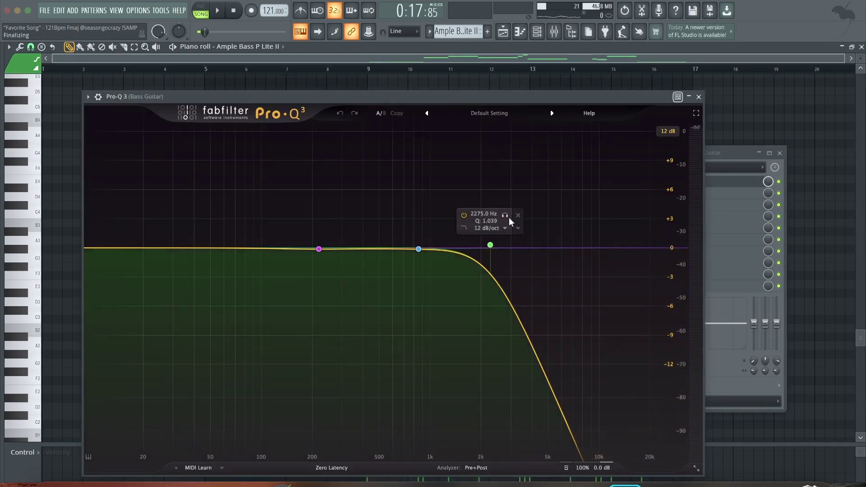
click(699, 97)
click(779, 153)
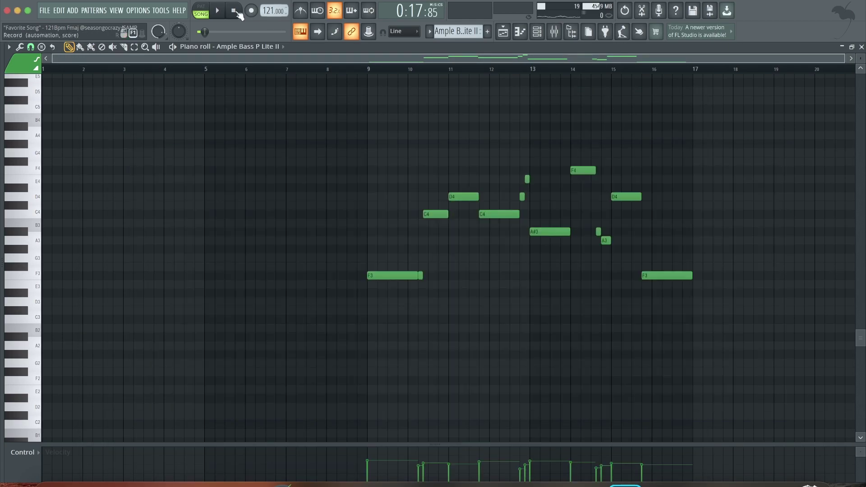
Play the bass pattern in PAT mode starting from bar 9
click(202, 12)
click(373, 69)
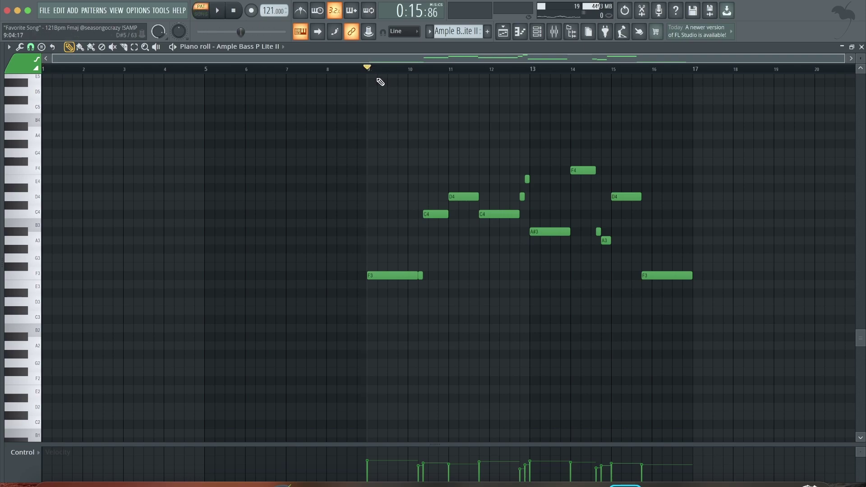
key(space)
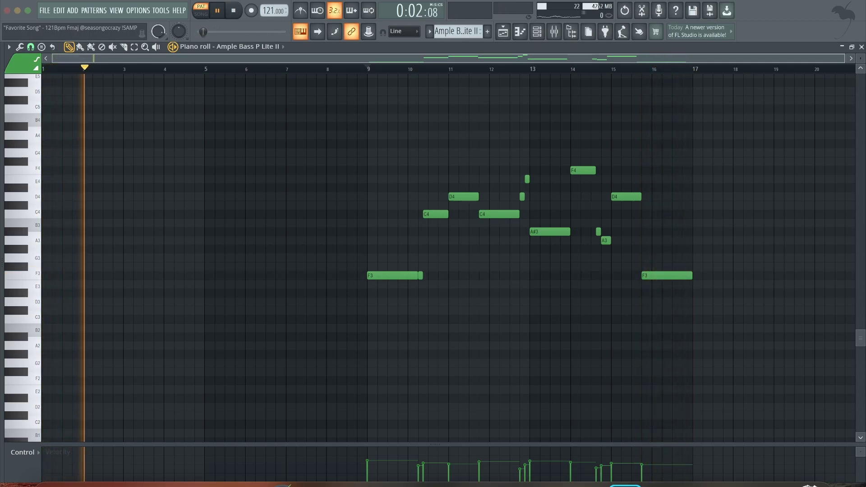
Stop playback, enlarge the velocity pane and briefly audition the bass line from bar 9
key(space)
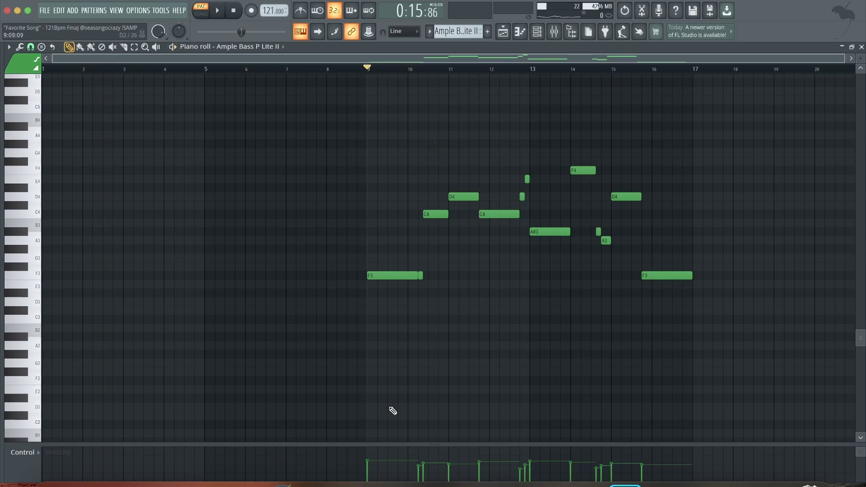
drag(401, 444, 381, 254)
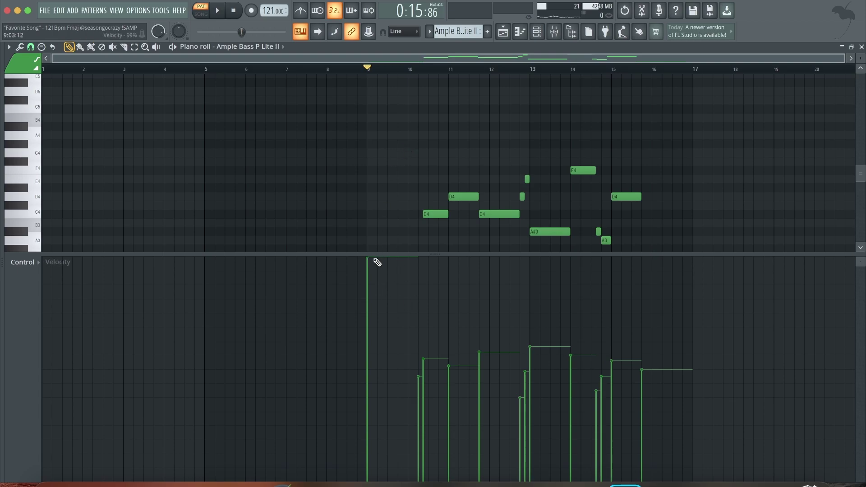
key(space)
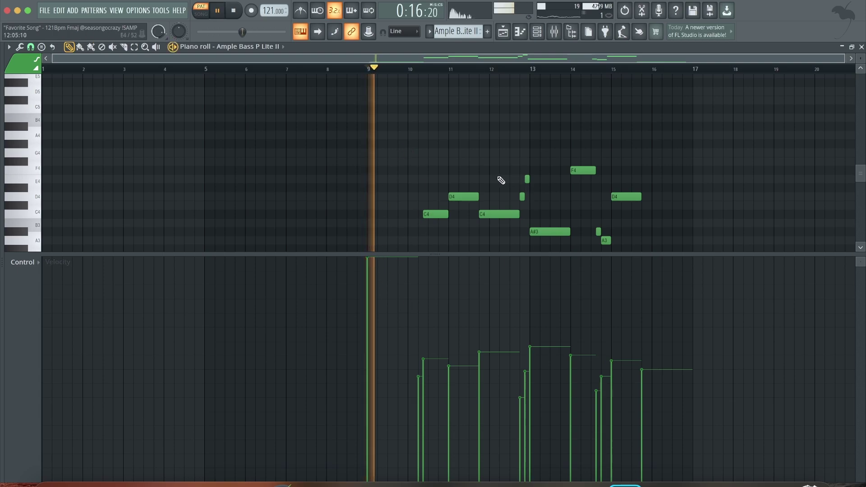
key(space)
Lower the bar-9 F3 note's velocity while auditioning, then shrink the velocity pane
drag(375, 404, 379, 419)
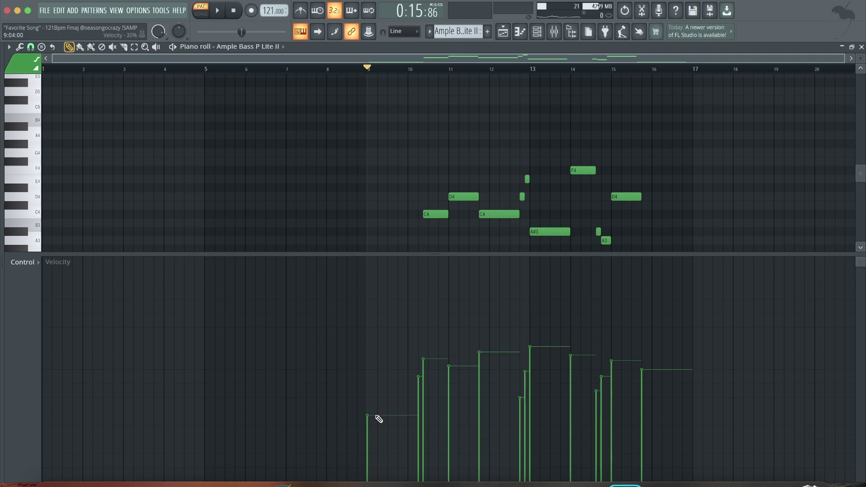
key(space)
key(space)
click(391, 369)
key(space)
key(space)
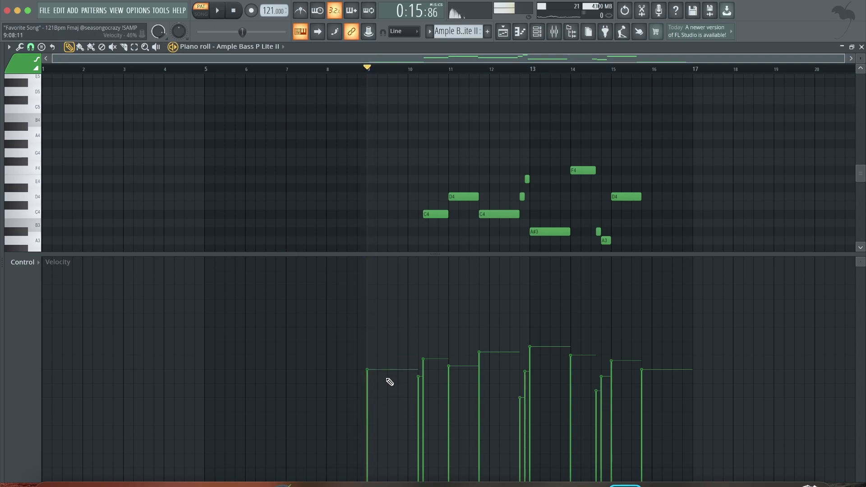
click(389, 400)
key(space)
key(space)
key(space)
drag(385, 418, 387, 358)
key(space)
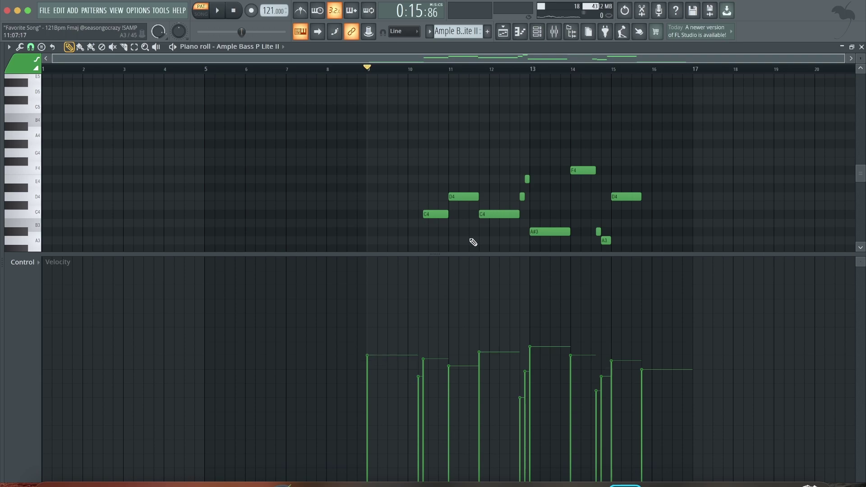
drag(470, 257, 462, 424)
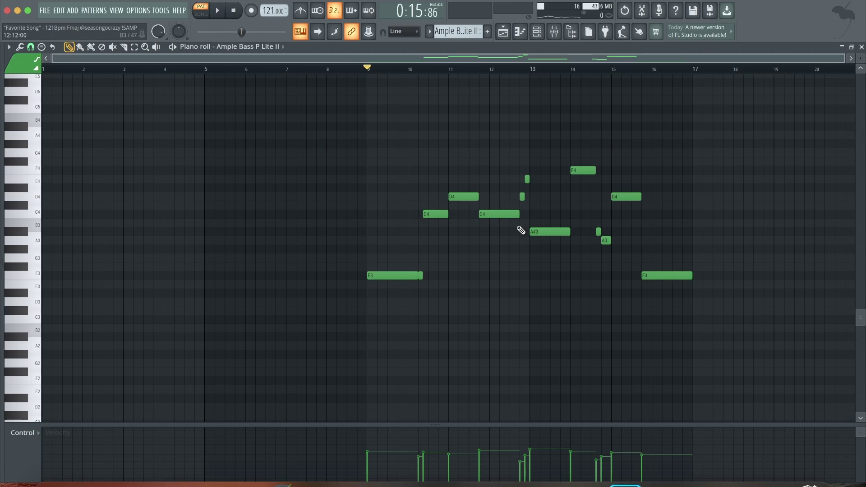
Unmute the Keyscape, vocals and ss woosh tracks and play the song from just before bar 9
click(508, 35)
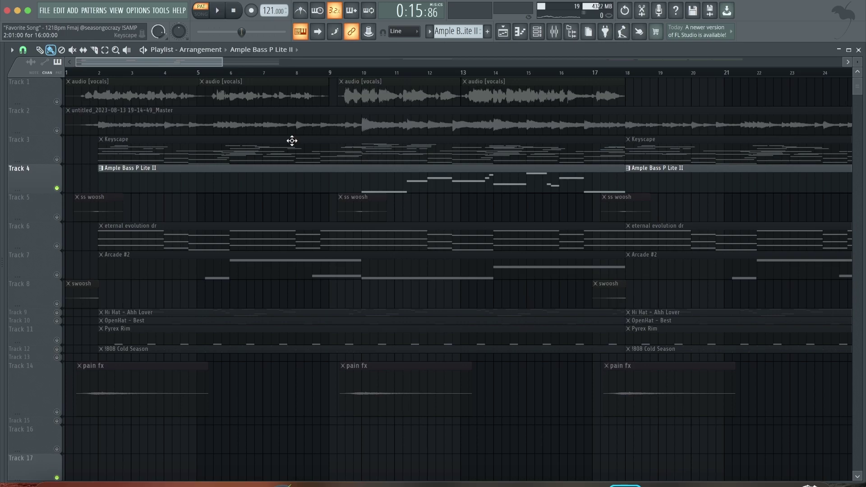
scroll(292, 141, down, 4)
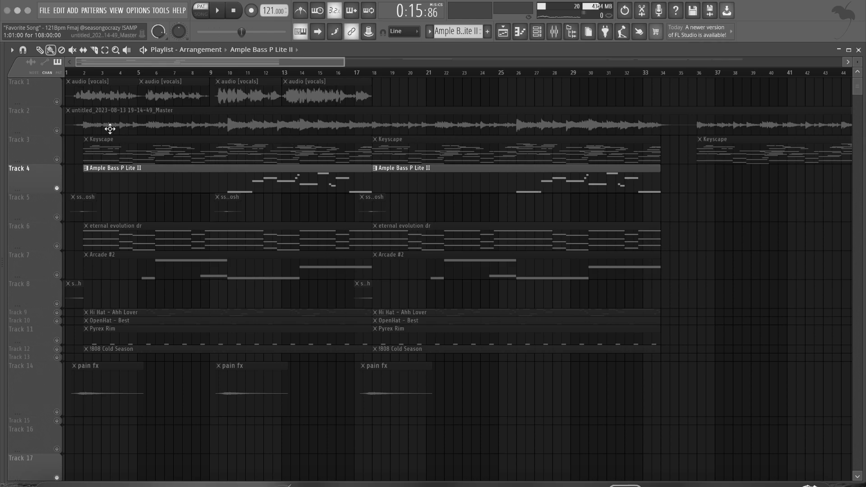
scroll(110, 130, up, 4)
click(56, 159)
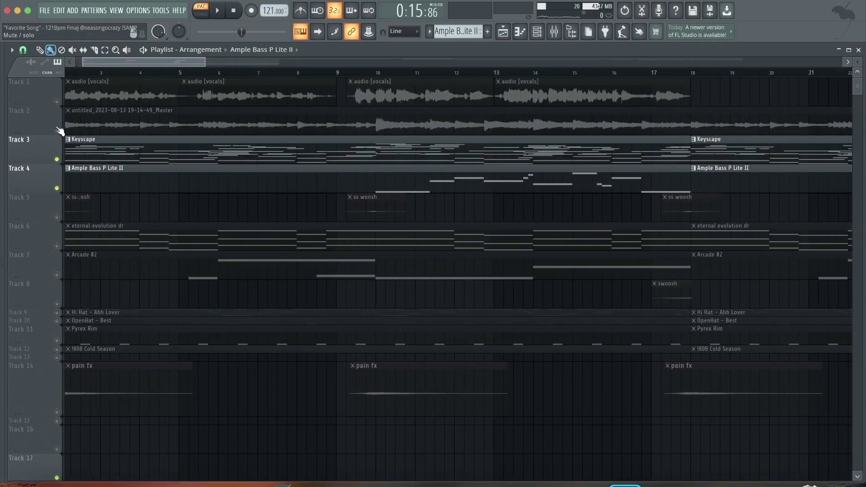
click(56, 101)
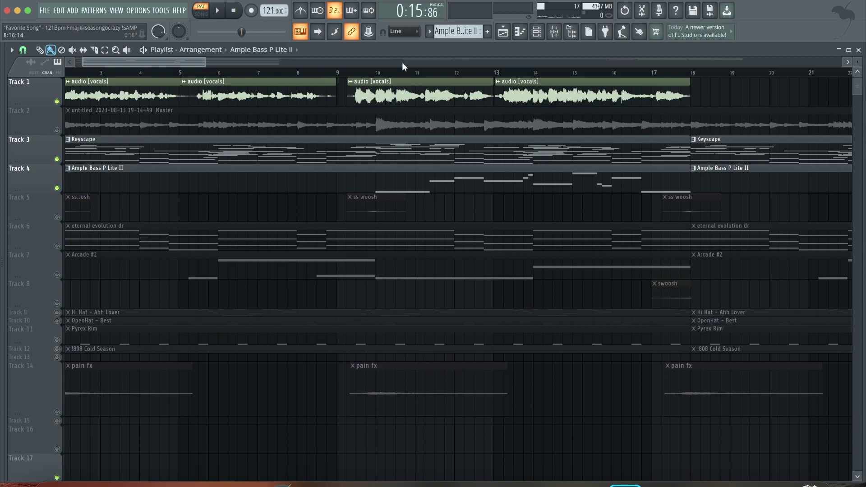
click(327, 75)
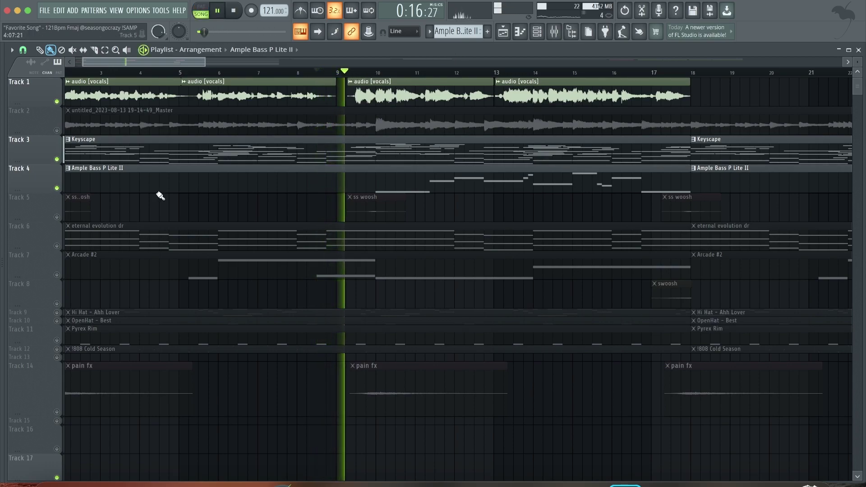
click(56, 217)
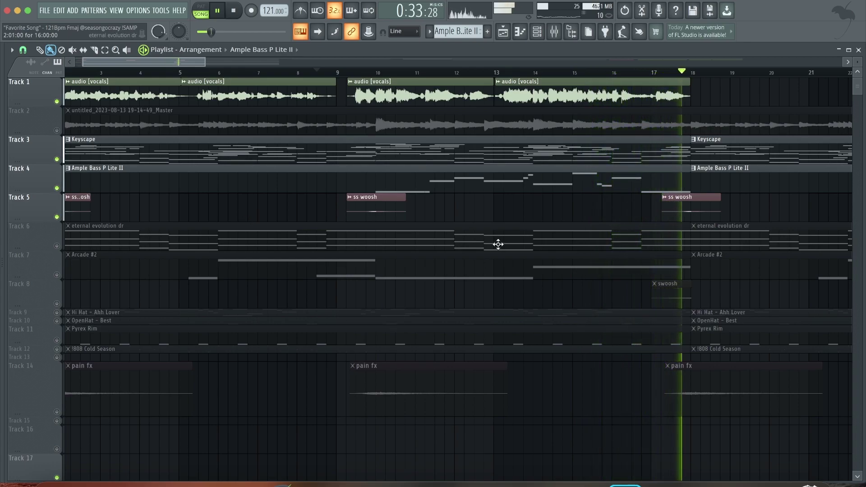
Stop playback and open the ss woosh.mp3 channel settings from its playlist clip
key(space)
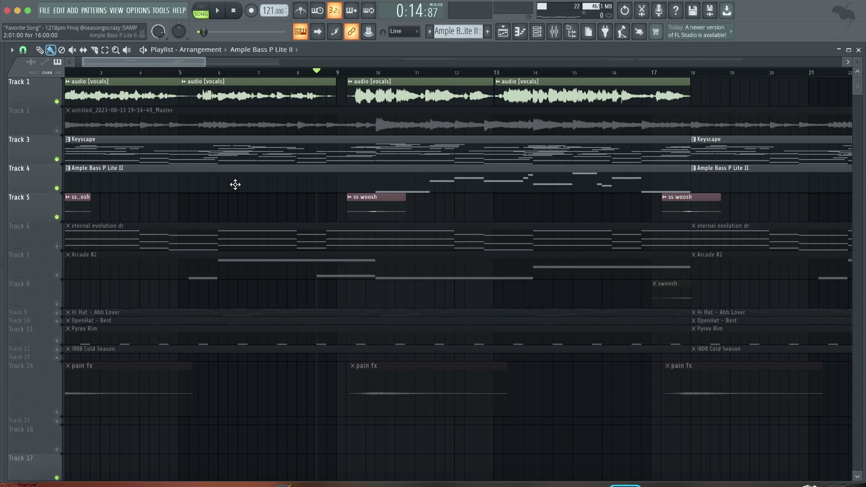
double_click(403, 207)
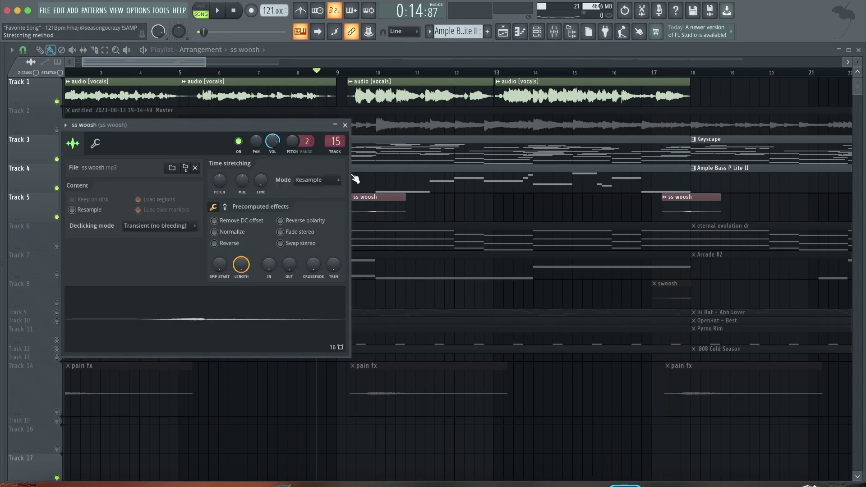
click(345, 125)
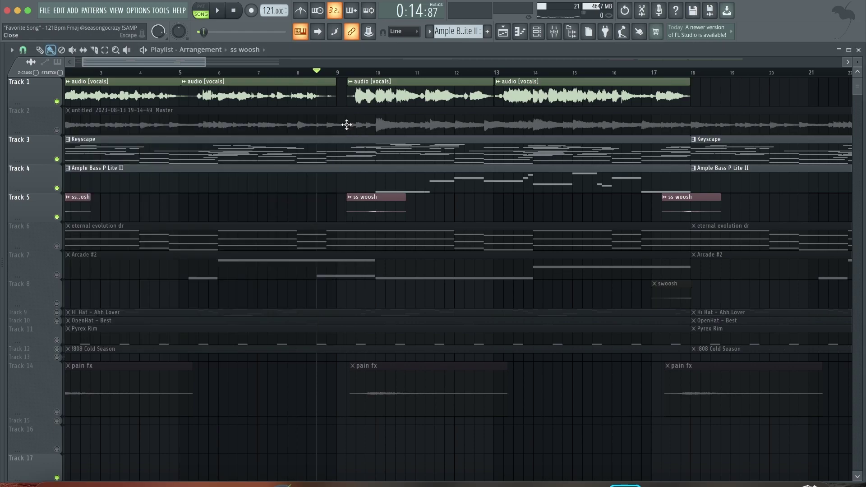
double_click(366, 214)
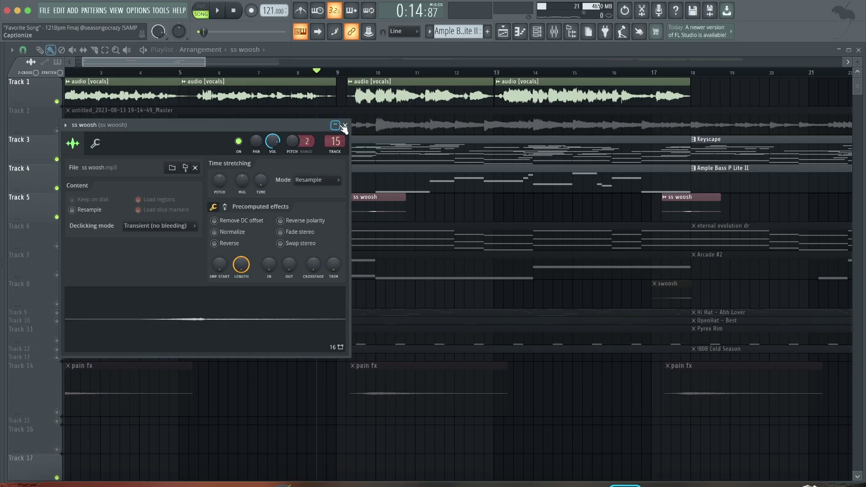
Close the ss woosh channel settings and collapse the browser so the playlist spans the window
click(345, 126)
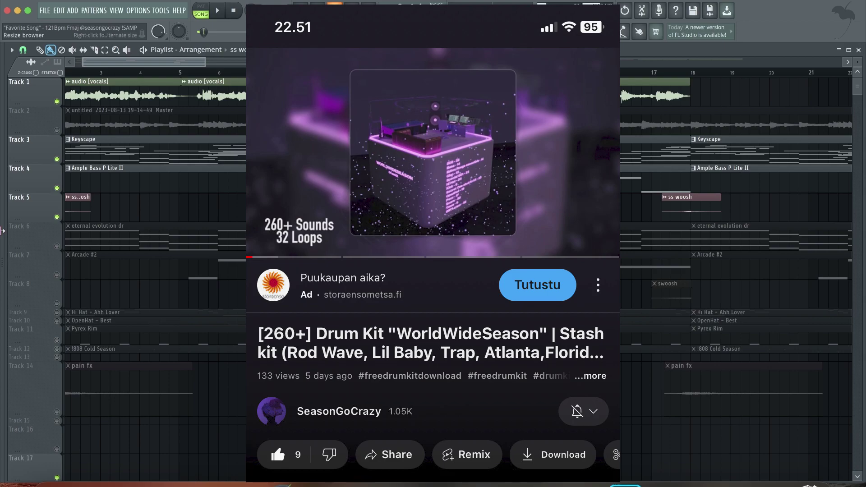
drag(2, 231, 208, 112)
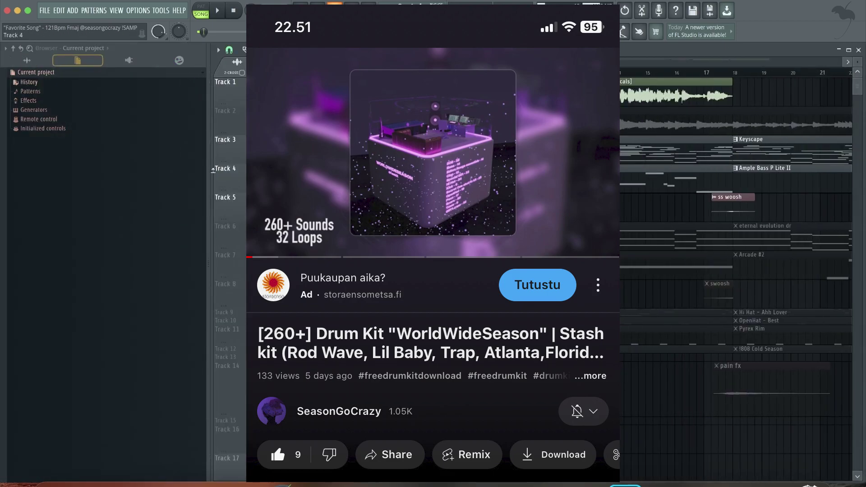
drag(209, 169, 14, 181)
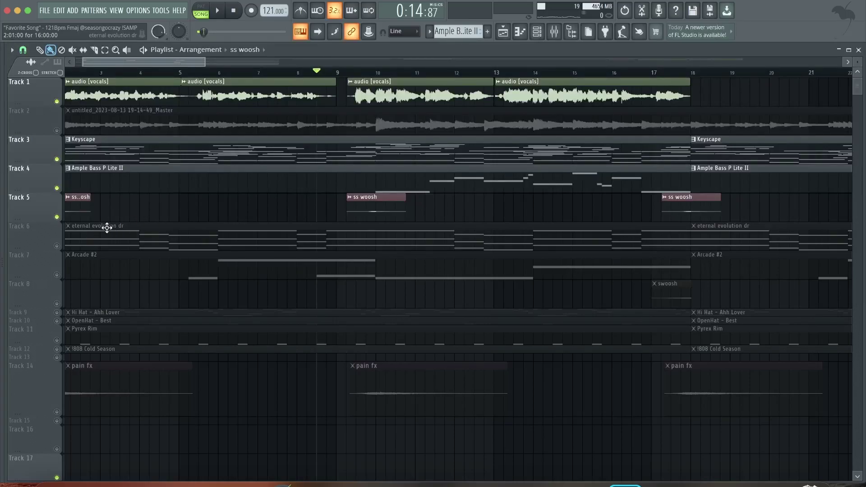
double_click(111, 244)
key(l)
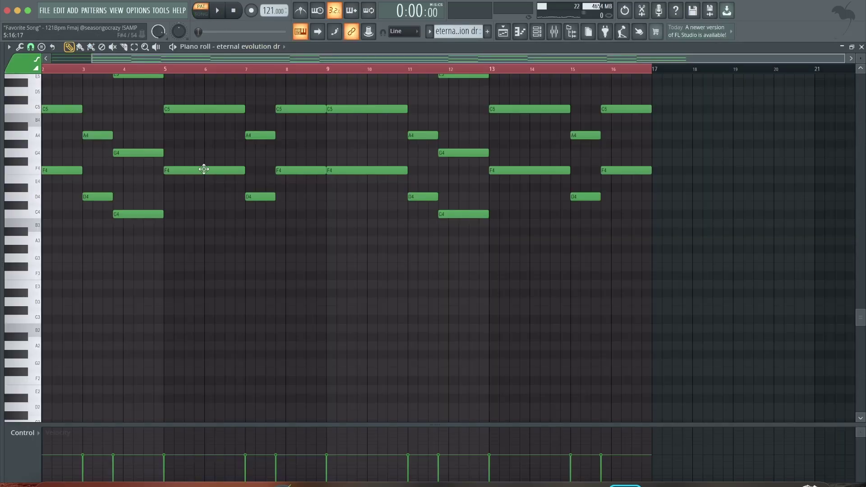
scroll(201, 221, up, 5)
scroll(202, 221, up, 5)
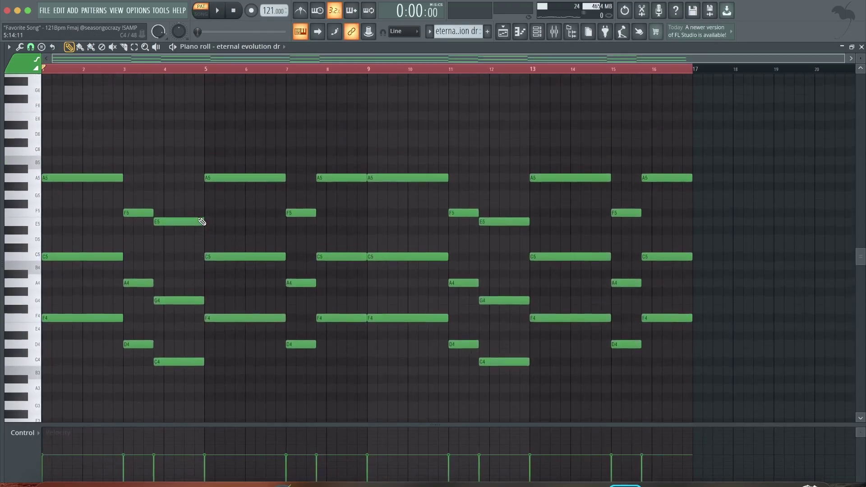
key(space)
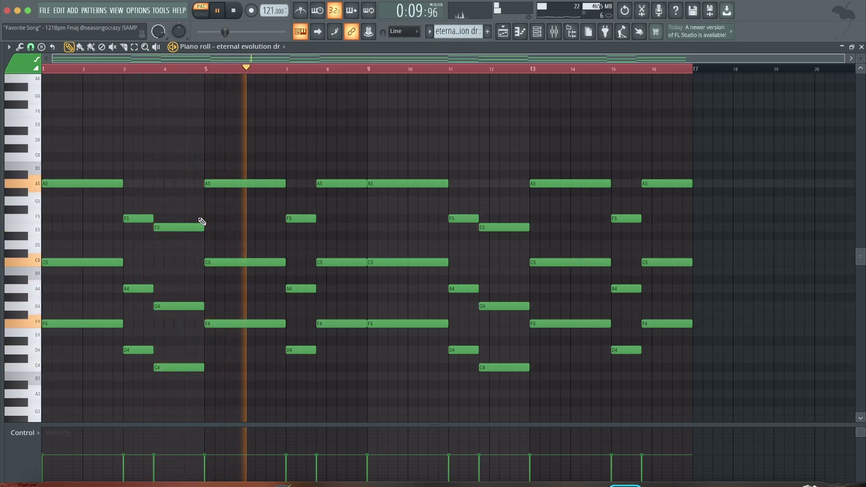
key(space)
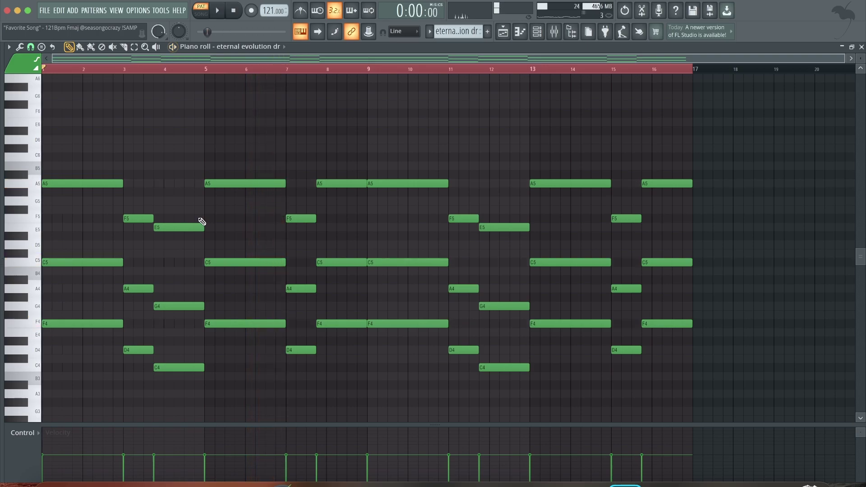
click(504, 32)
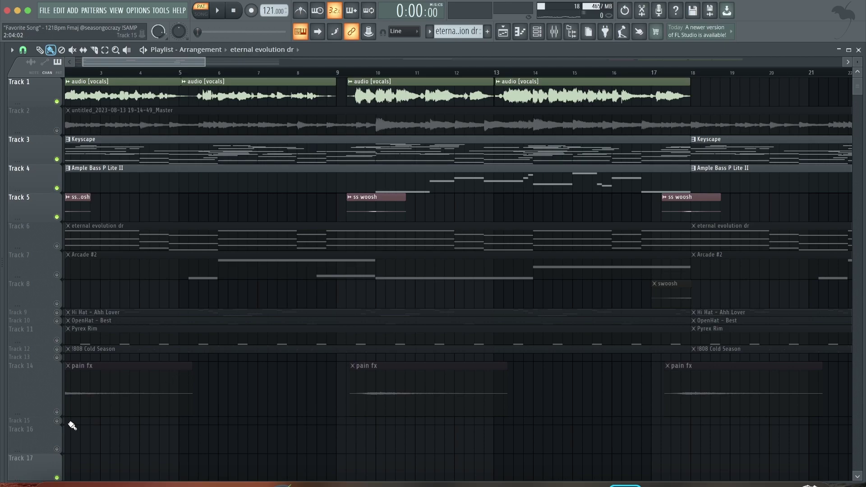
Unmute Track 14's pain fx clips and audition the arrangement from bar 9
click(57, 412)
click(357, 75)
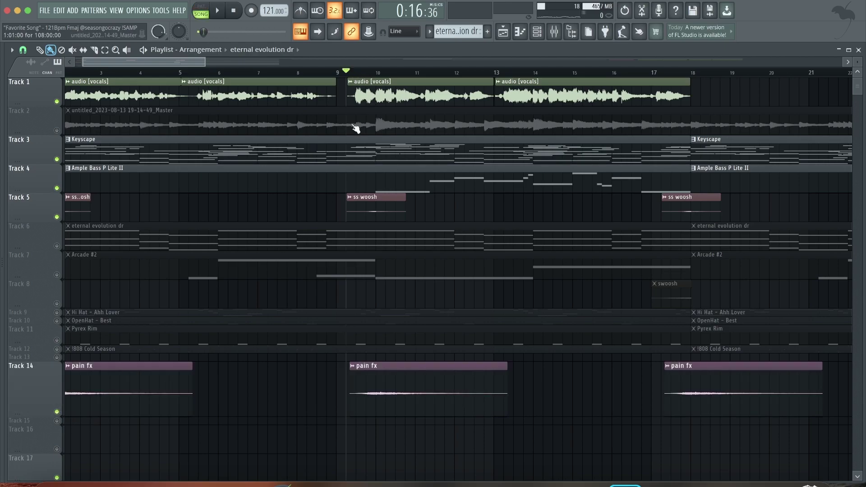
key(space)
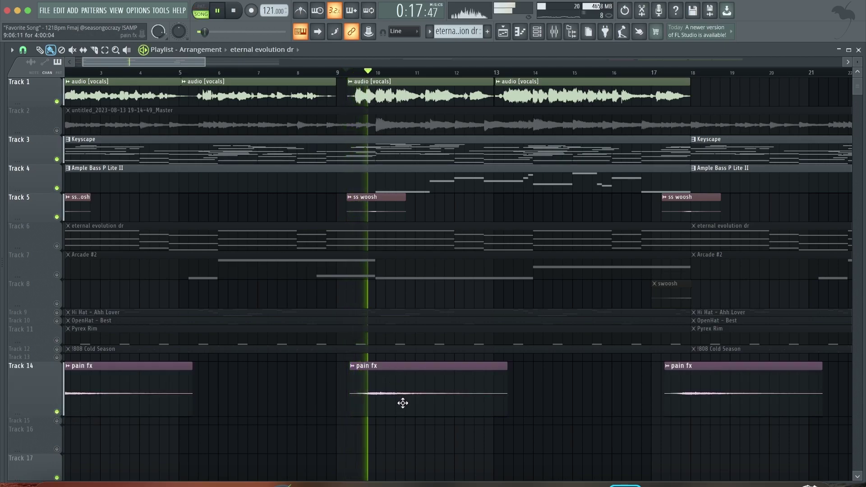
scroll(406, 404, down, 3)
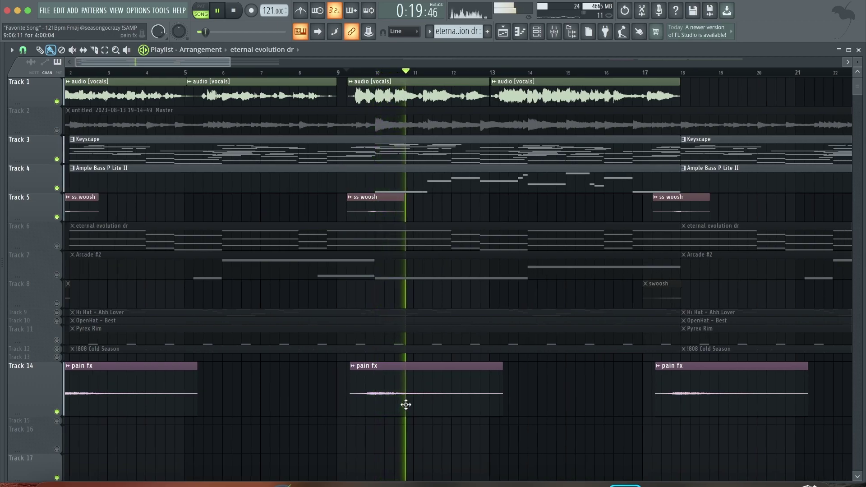
key(space)
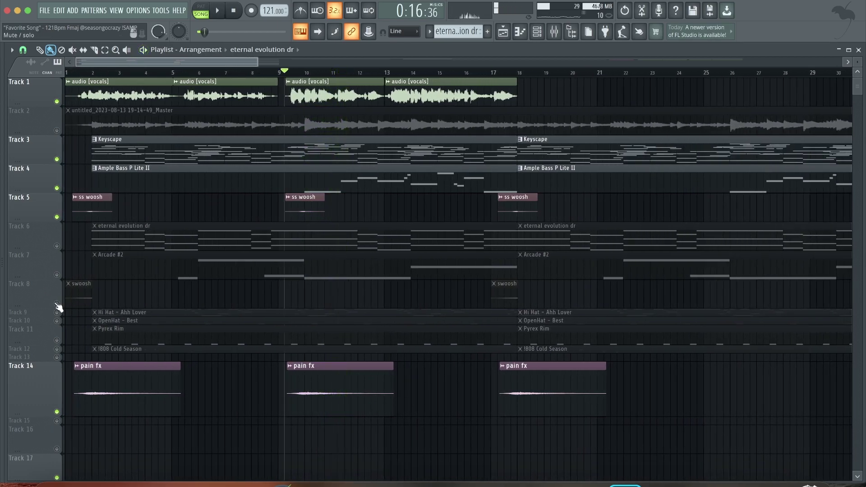
Unmute Track 8's swoosh clips, audition from bar 17, and open the mixer
click(56, 303)
click(509, 74)
key(space)
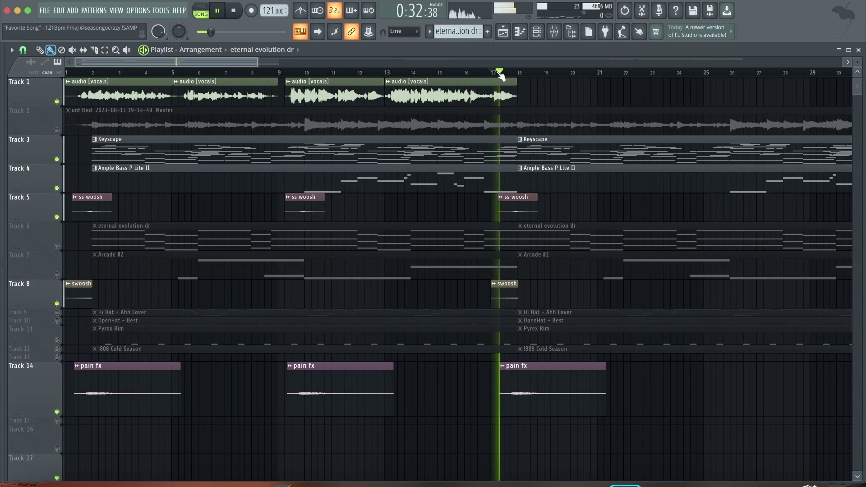
key(space)
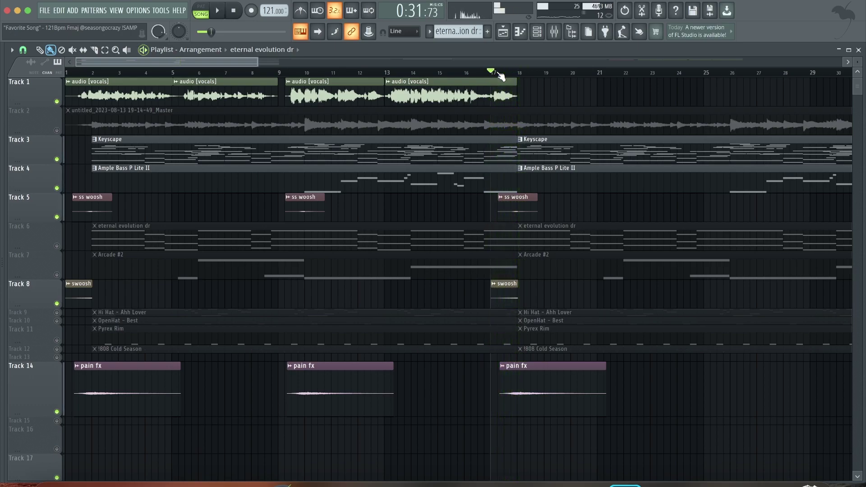
click(557, 35)
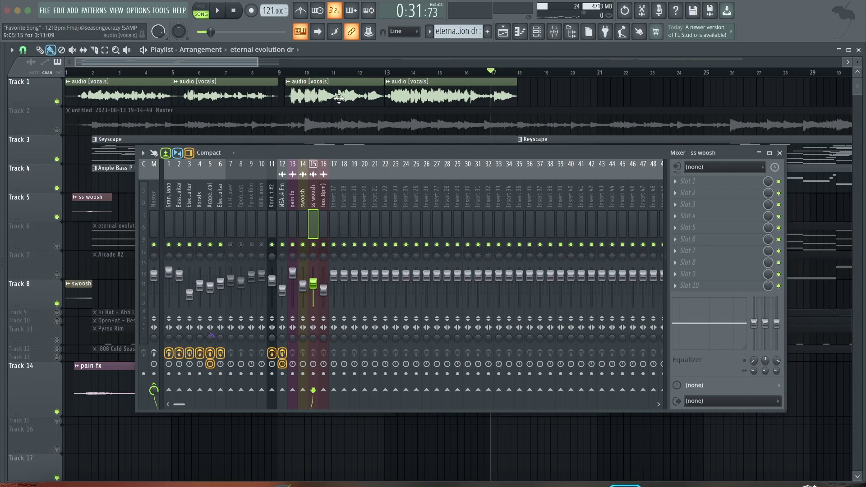
Open Insert 22's options, dismiss them without loading a mixer state, and close the Mixer
right_click(387, 213)
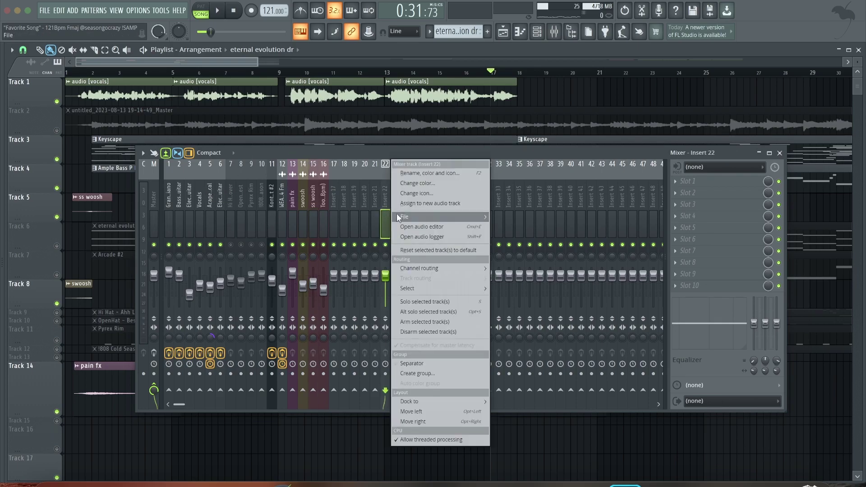
mouse_move(427, 218)
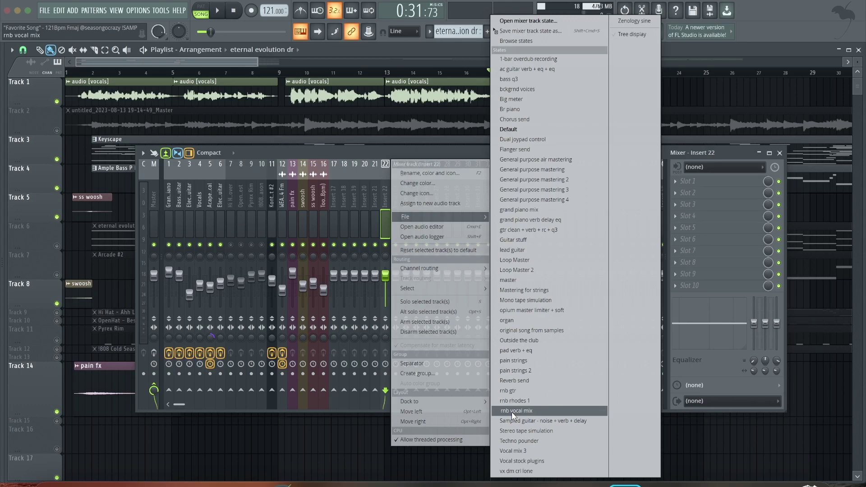
click(745, 168)
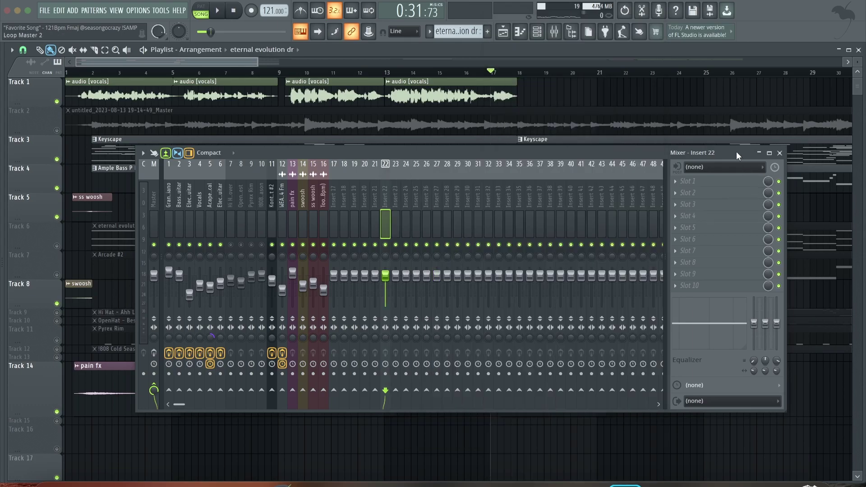
click(780, 152)
scroll(171, 64, up, 5)
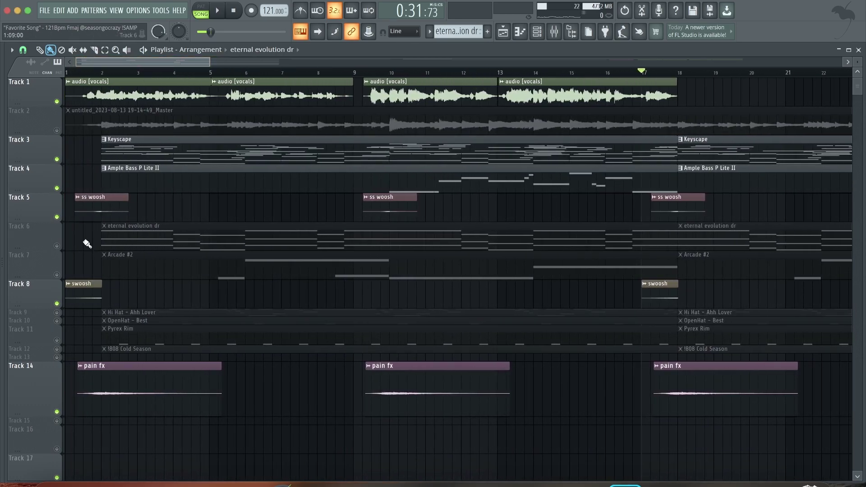
Unmute Track 6 (eternal evolution dr), mute the Track 1 vocals, then stop playback
click(57, 246)
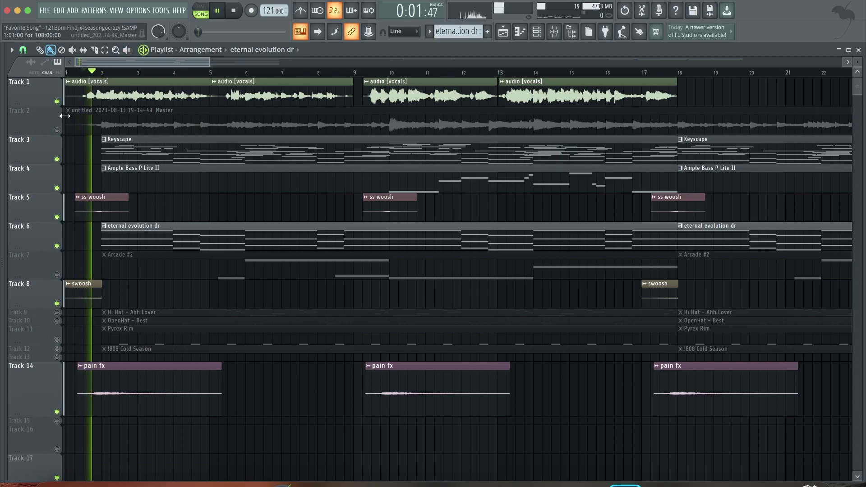
click(57, 101)
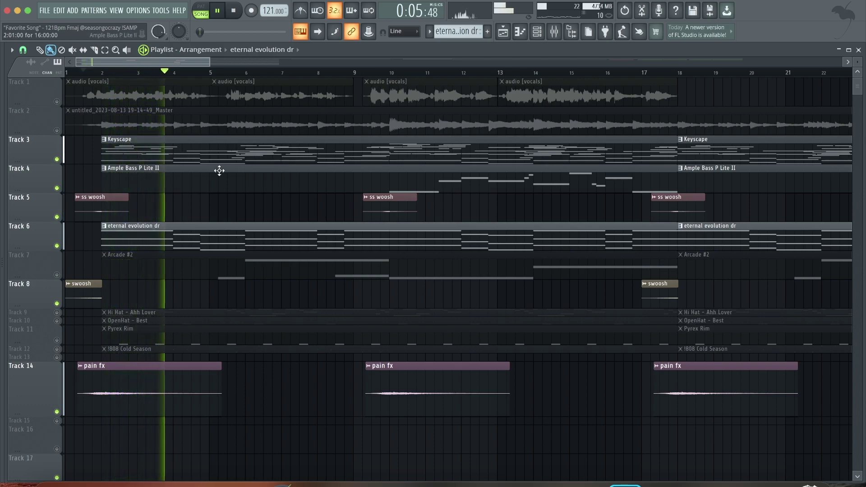
scroll(232, 175, down, 2)
scroll(232, 177, down, 2)
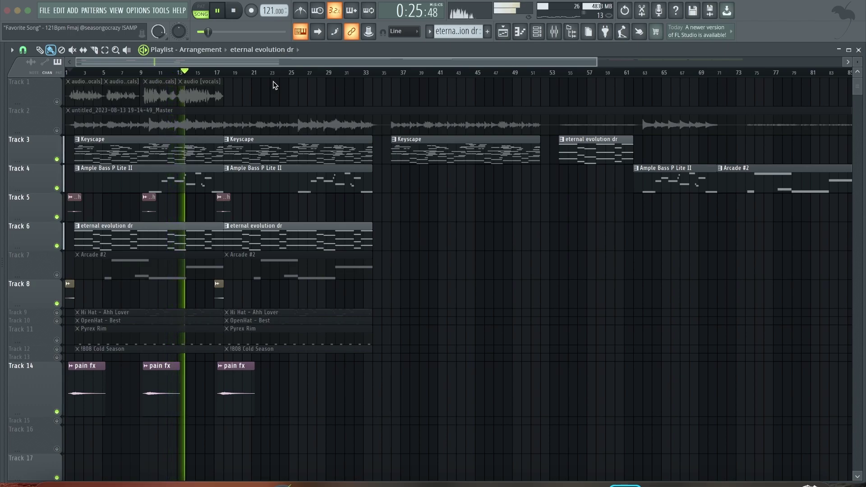
scroll(209, 130, down, 1)
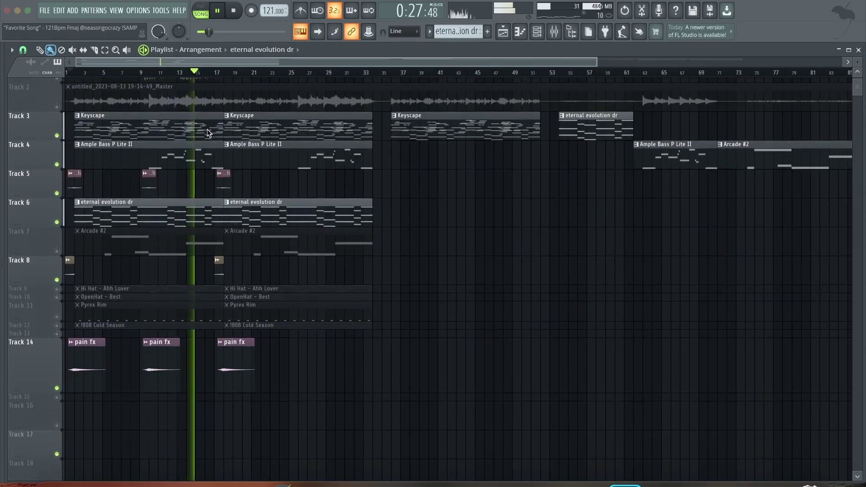
scroll(68, 72, up, 5)
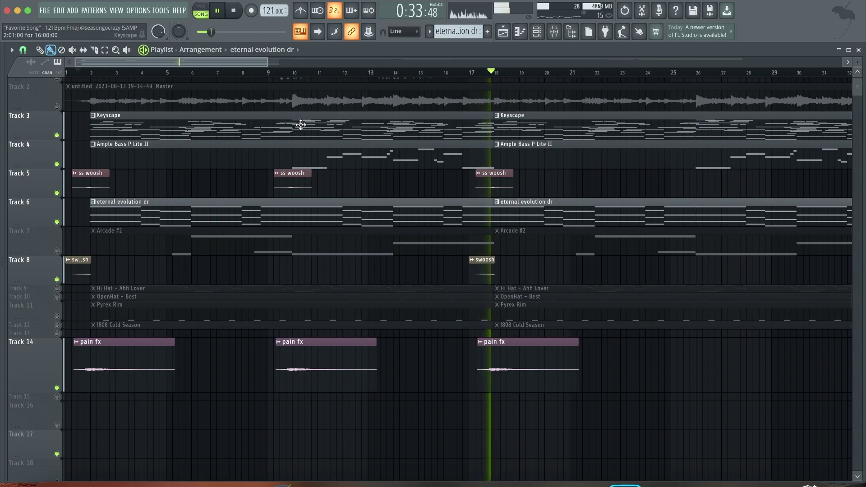
key(space)
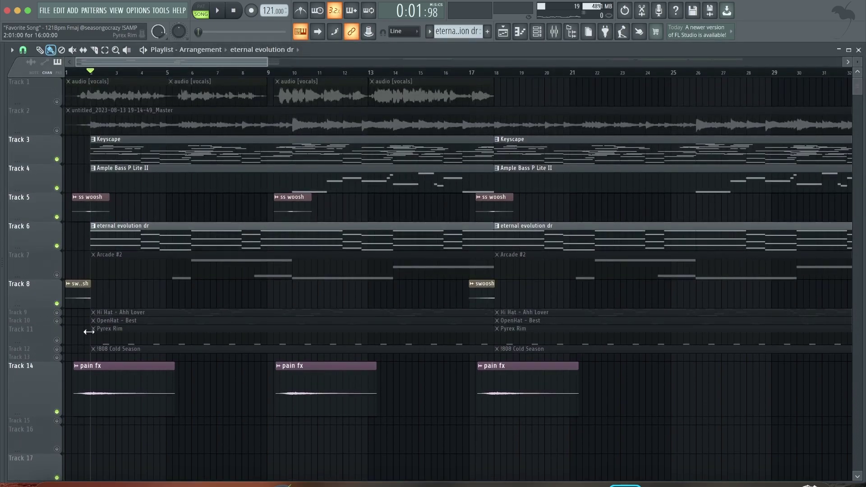
Unmute the Hi Hat - Ahh Lover and OpenHat - Best tracks and show the channel rack shifted right
click(57, 312)
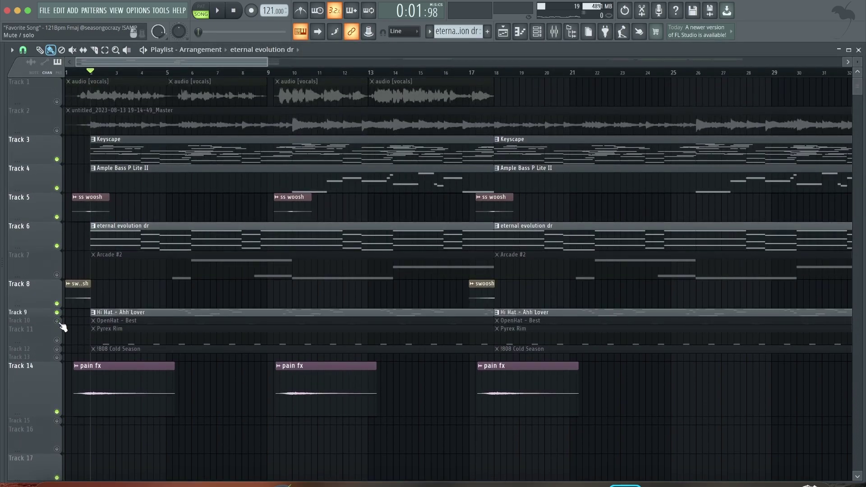
click(56, 321)
key(F6)
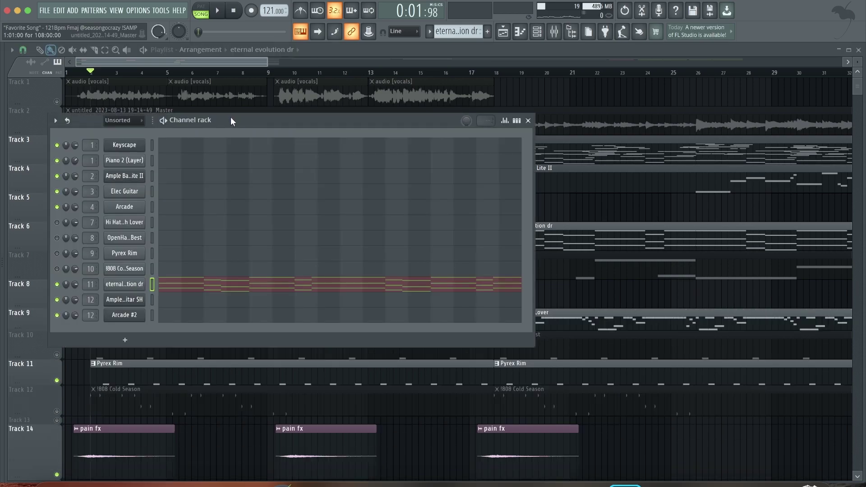
drag(232, 120, 490, 131)
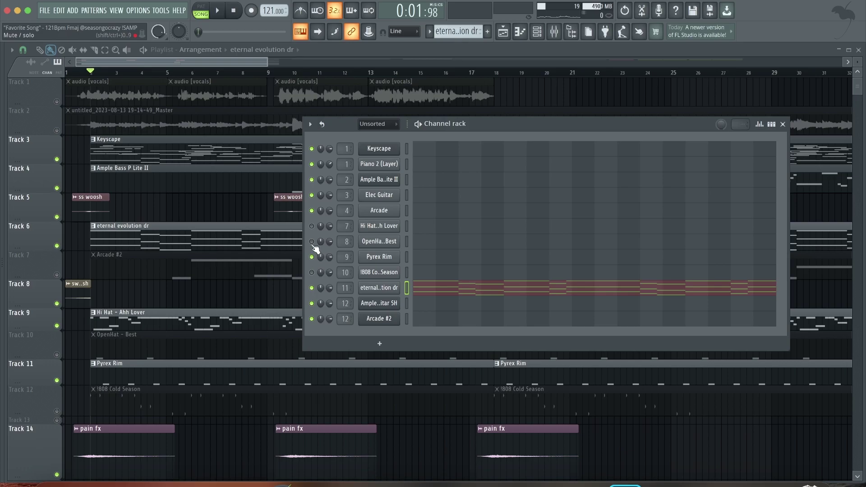
key(space)
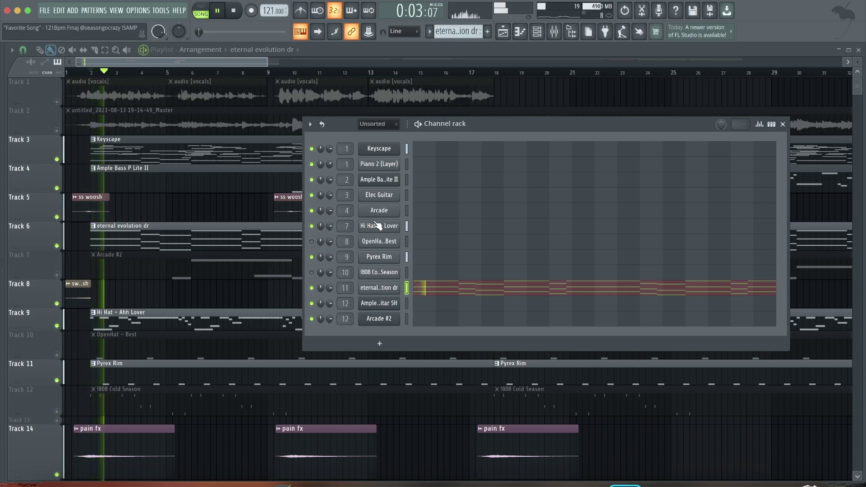
key(space)
Watch the mixer levels during playback, then scroll the pattern selector to Hi Hat - Ahh Lover
click(553, 32)
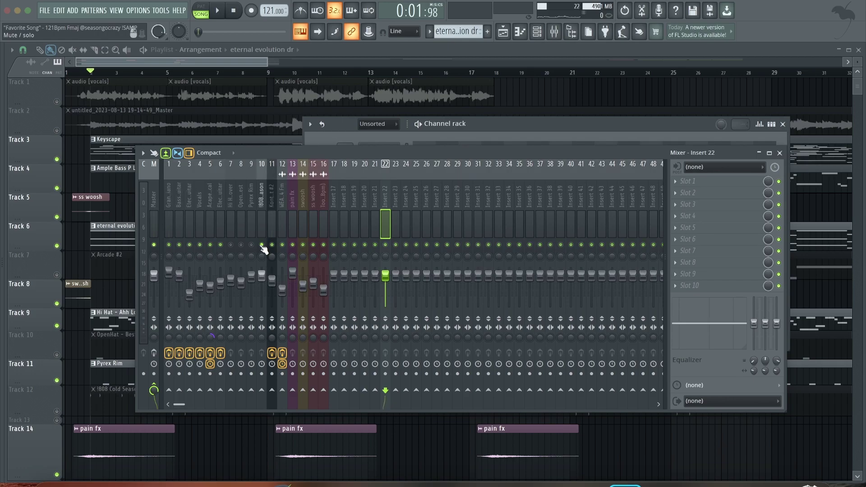
key(space)
click(779, 152)
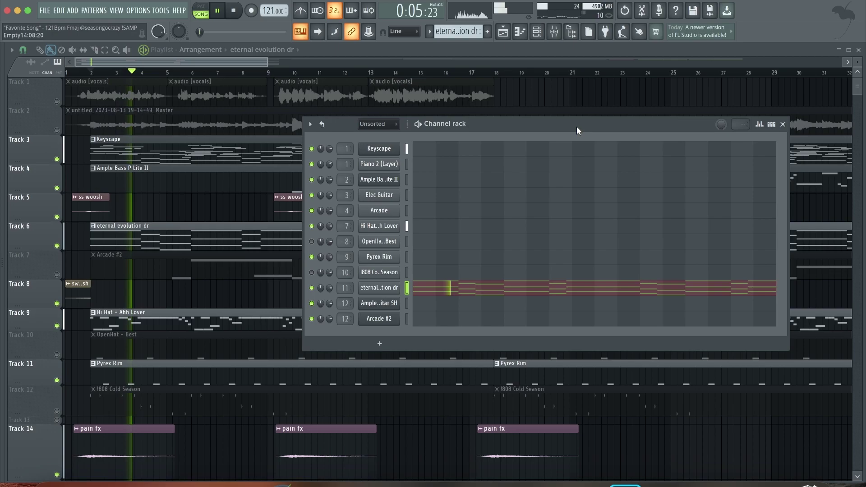
scroll(466, 28, up, 1)
scroll(467, 28, up, 1)
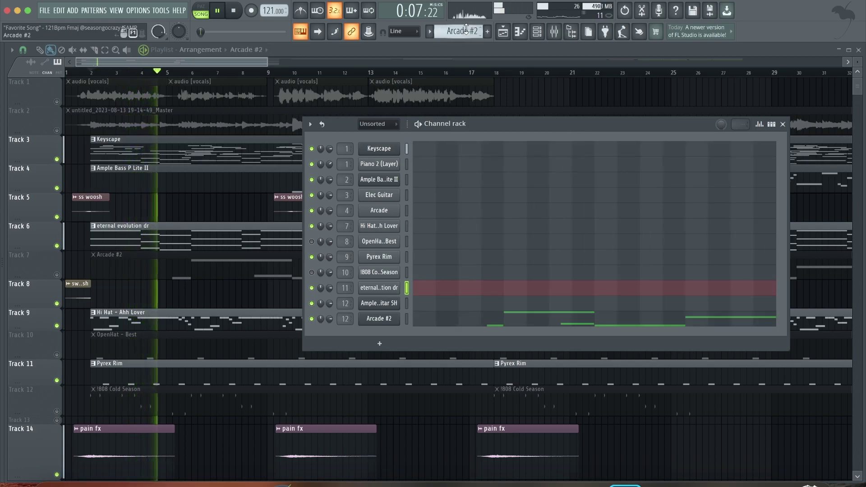
scroll(467, 28, down, 2)
scroll(466, 28, up, 1)
scroll(466, 28, down, 1)
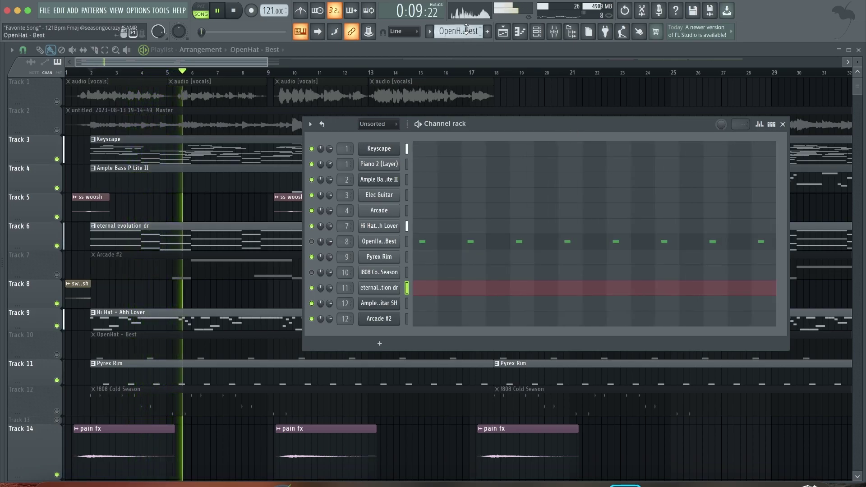
scroll(466, 28, down, 1)
scroll(467, 28, up, 1)
scroll(466, 28, up, 1)
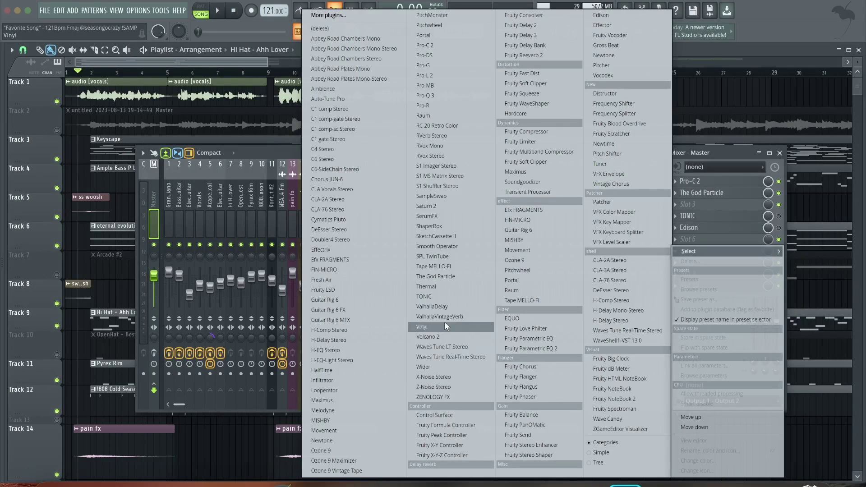
Add Fruity Soft Clipper to the Master track and unmute 808 Cold Season while the beat plays
click(545, 161)
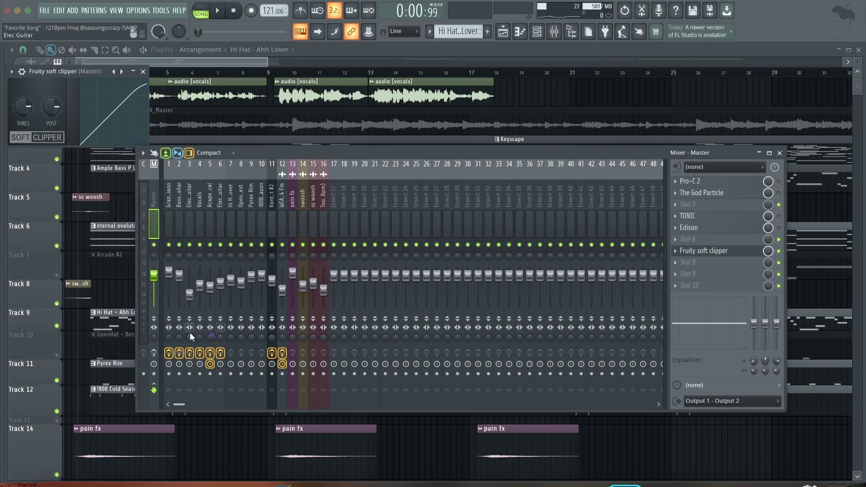
click(539, 32)
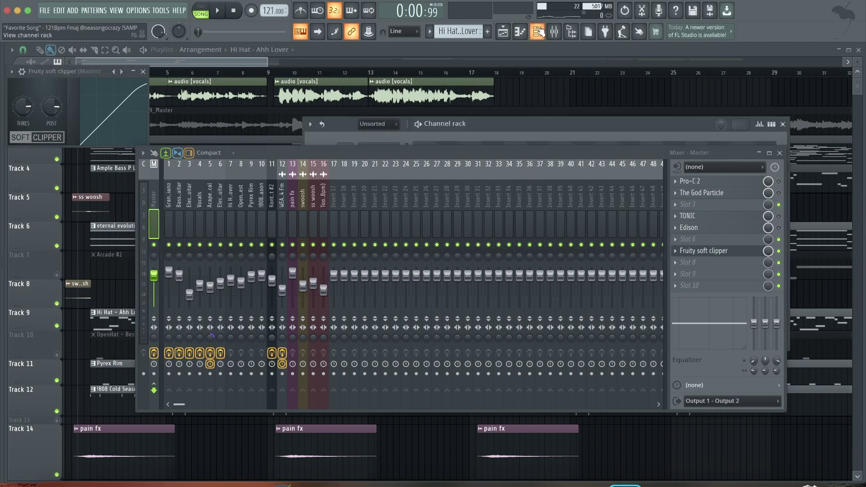
drag(429, 156, 424, 303)
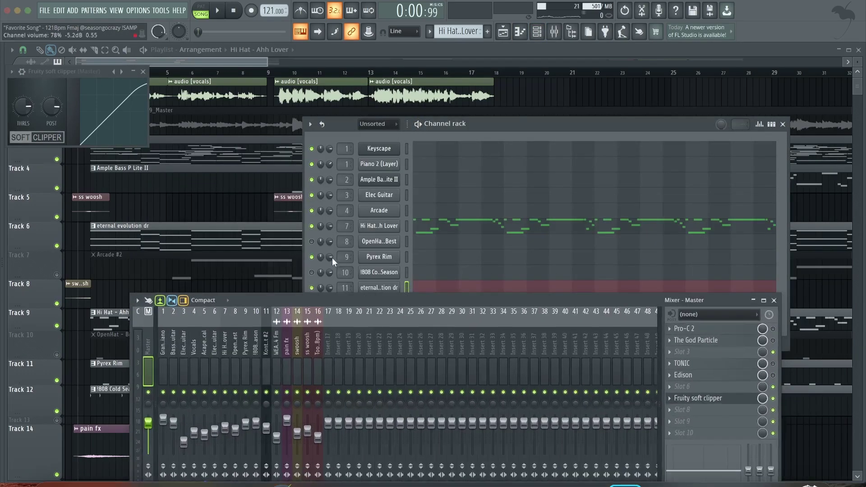
key(space)
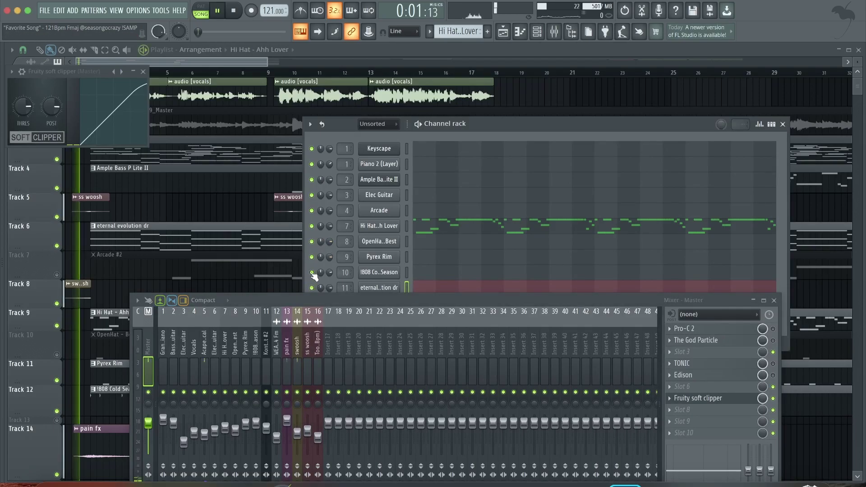
click(311, 272)
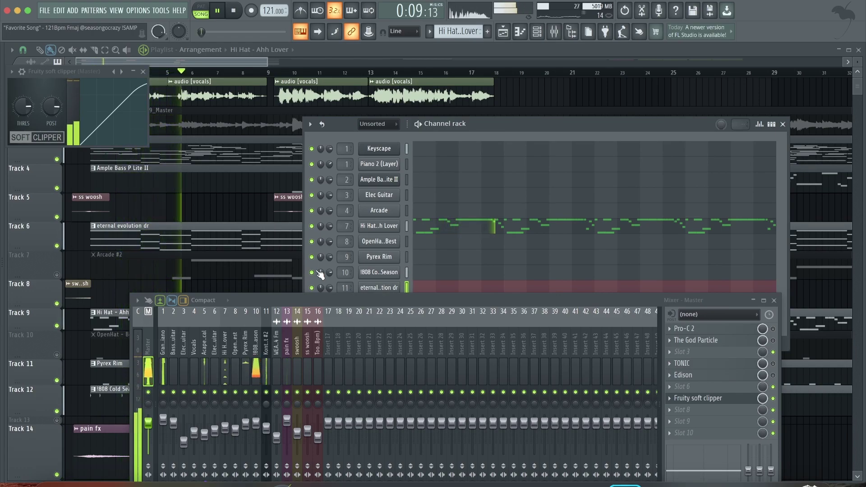
Close the mixer and channel rack, unmute OpenHat - Best on Track 10, and open Keyscape's piano roll
click(774, 300)
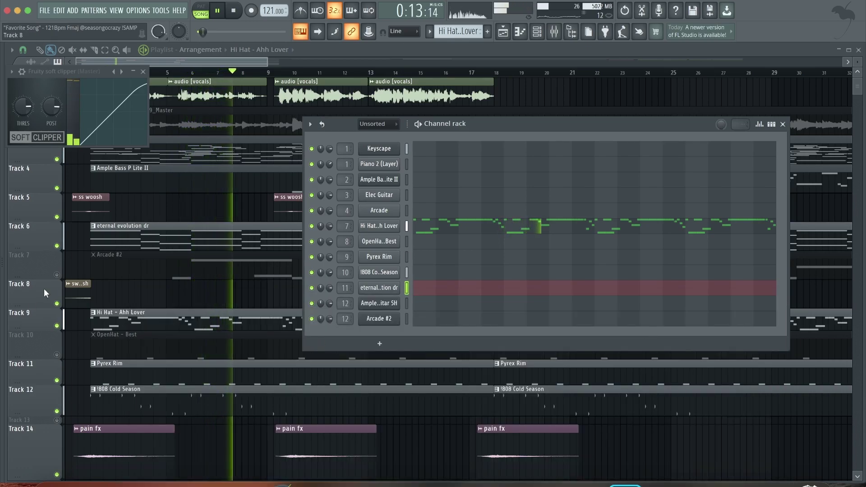
key(F12)
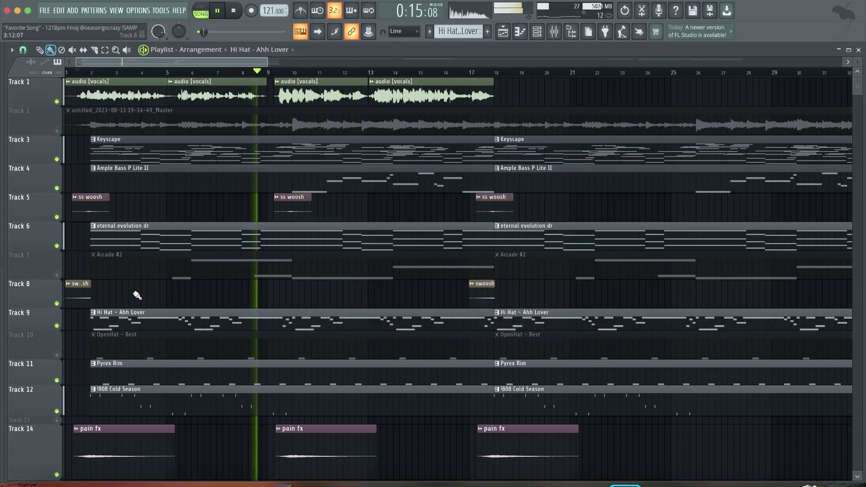
scroll(262, 74, down, 5)
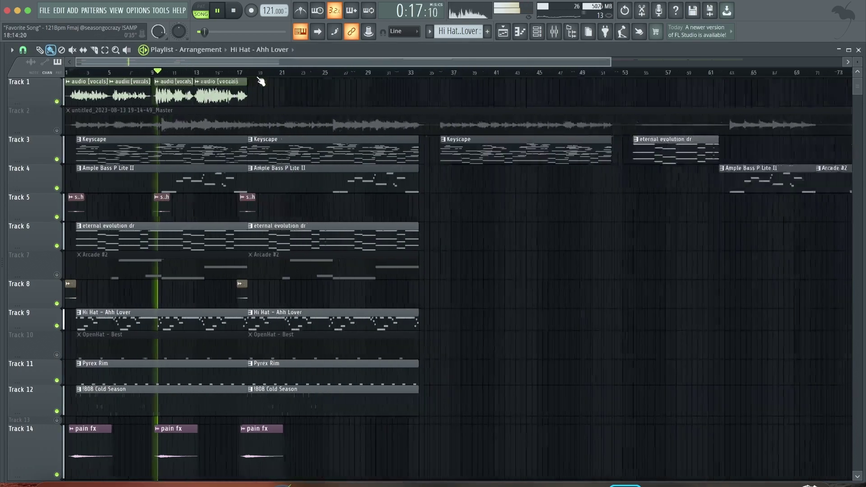
click(58, 354)
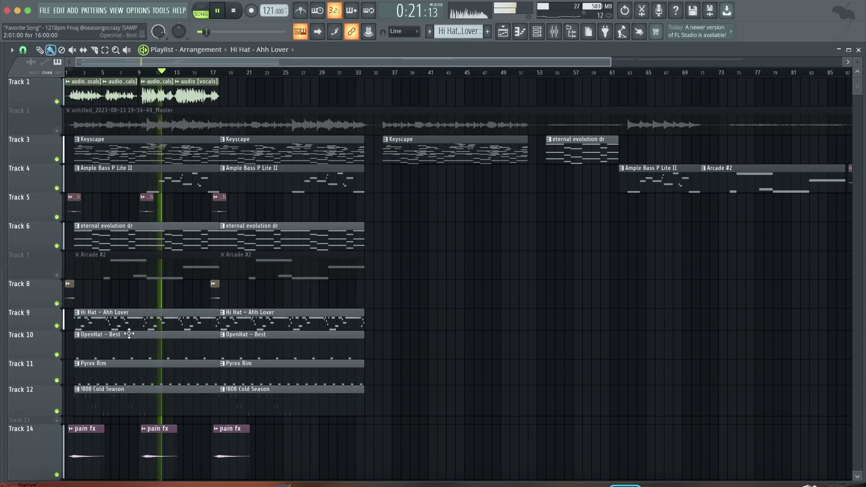
scroll(110, 64, up, 6)
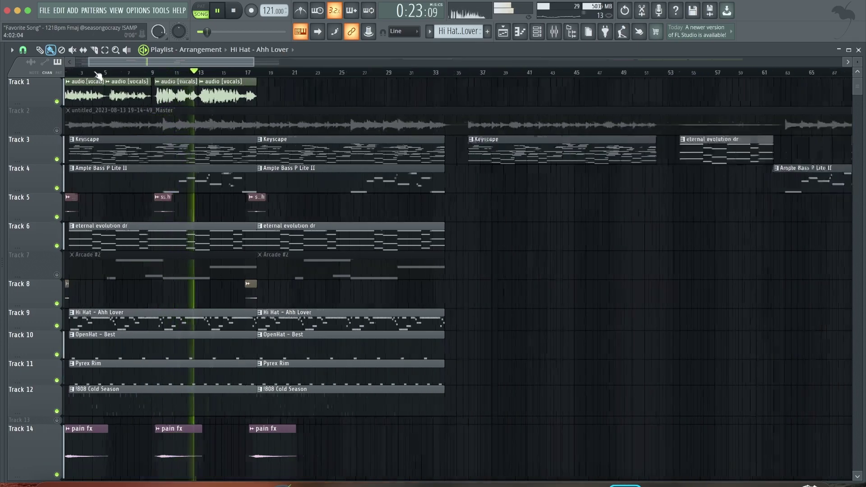
scroll(502, 74, down, 3)
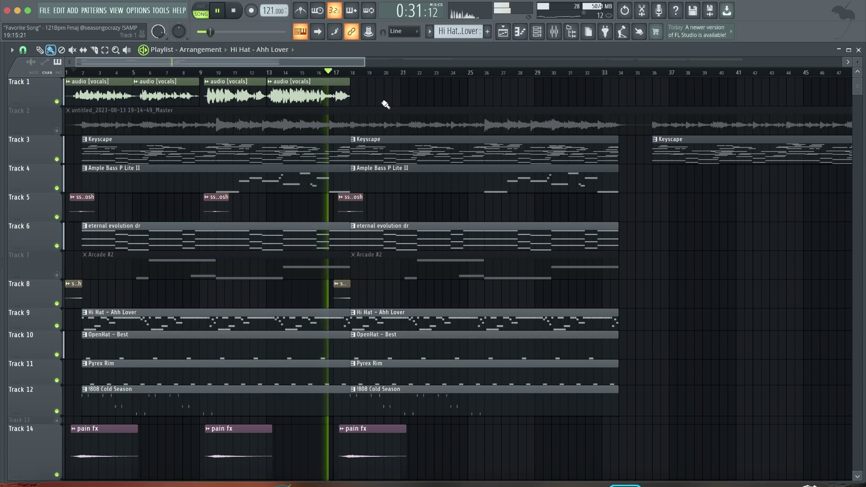
double_click(373, 139)
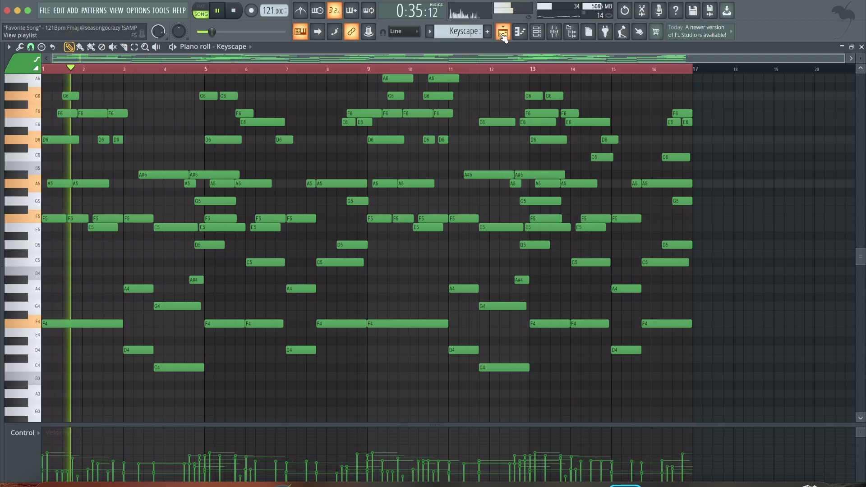
Return to the playlist, stop playback, and unmute the Arcade #2 track on Track 7
click(502, 32)
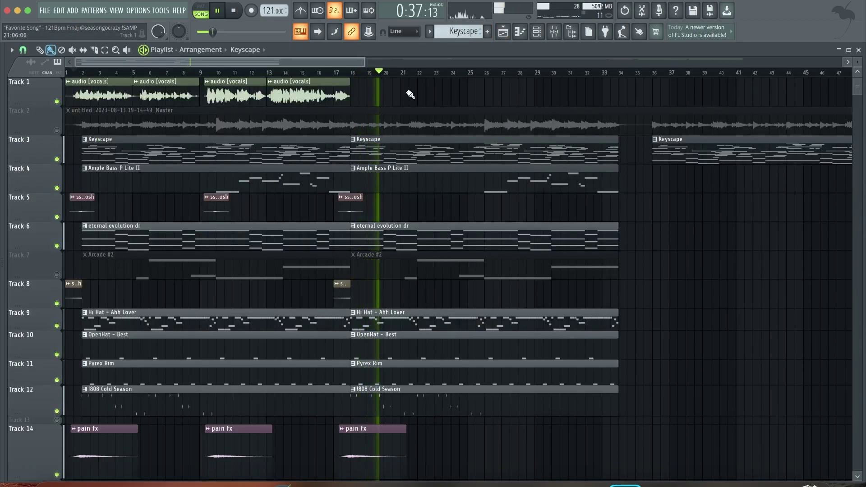
key(space)
scroll(87, 293, up, 3)
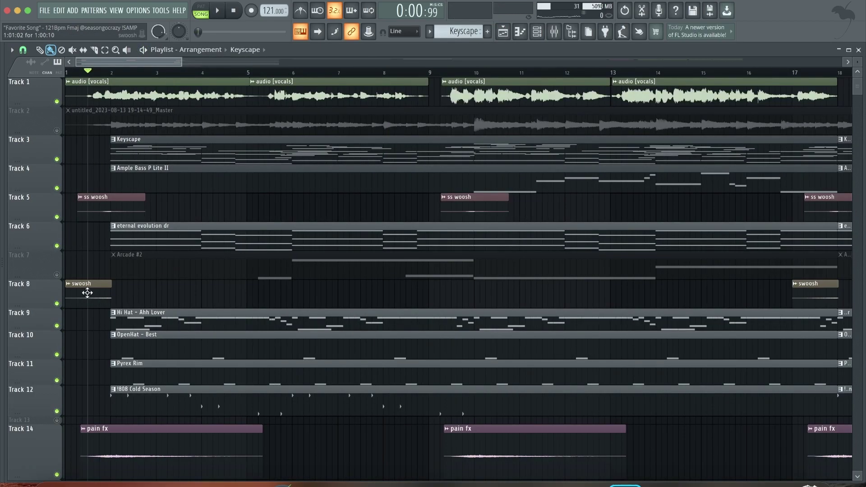
click(59, 274)
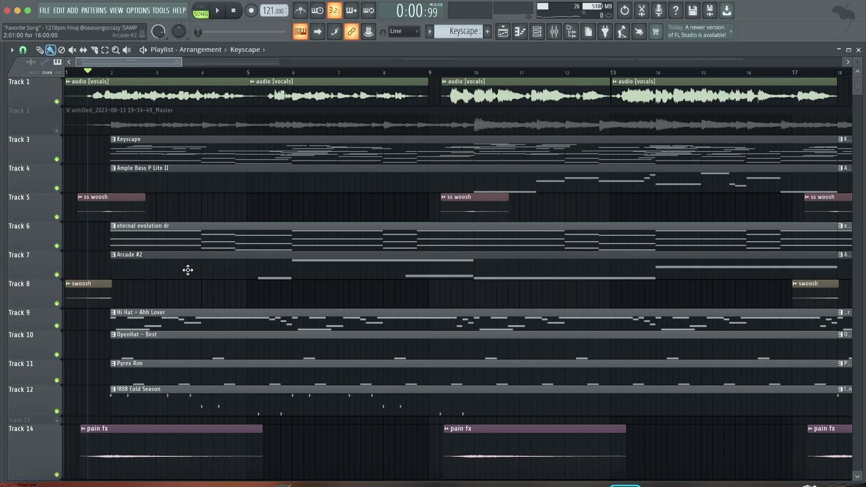
click(188, 270)
Mute the 808 Cold Season channel in the channel rack and replay the beat
scroll(196, 59, up, 2)
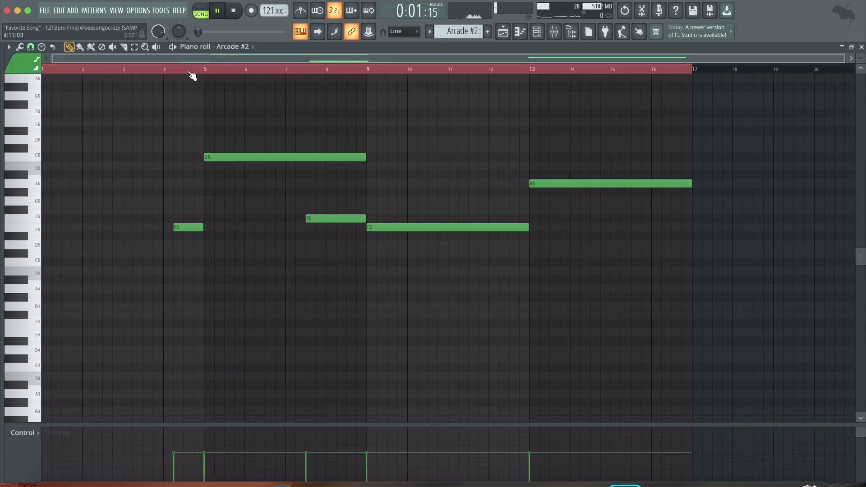
click(541, 35)
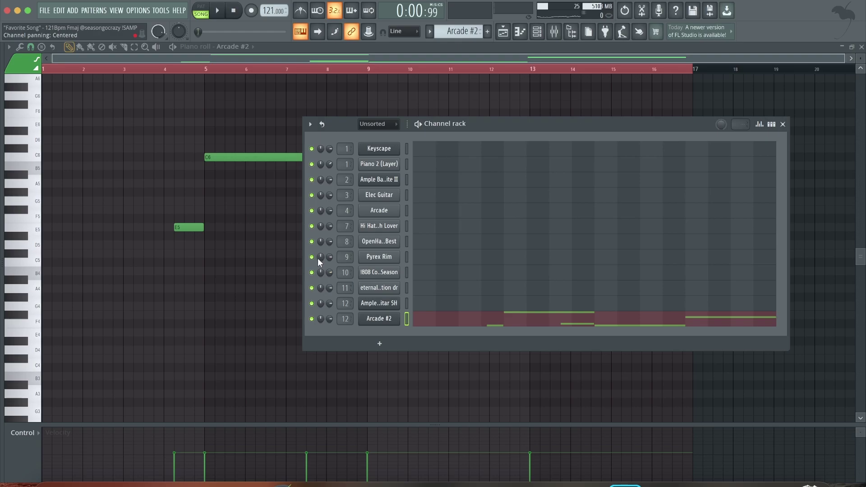
click(311, 273)
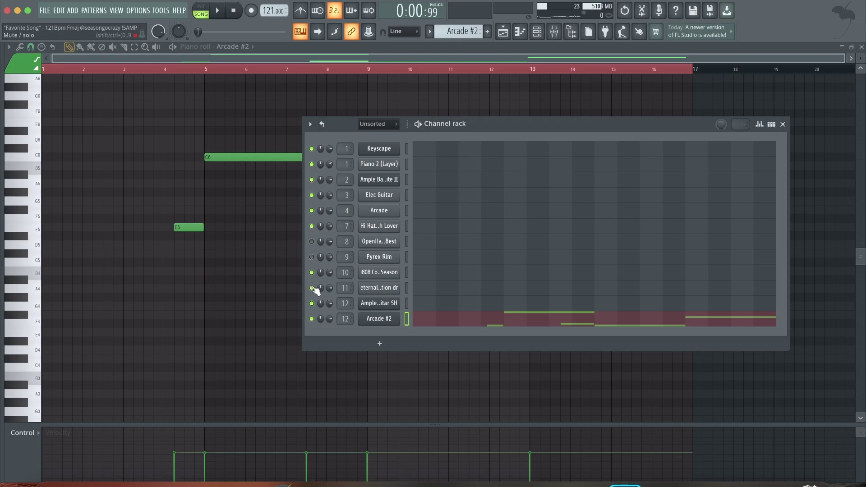
key(space)
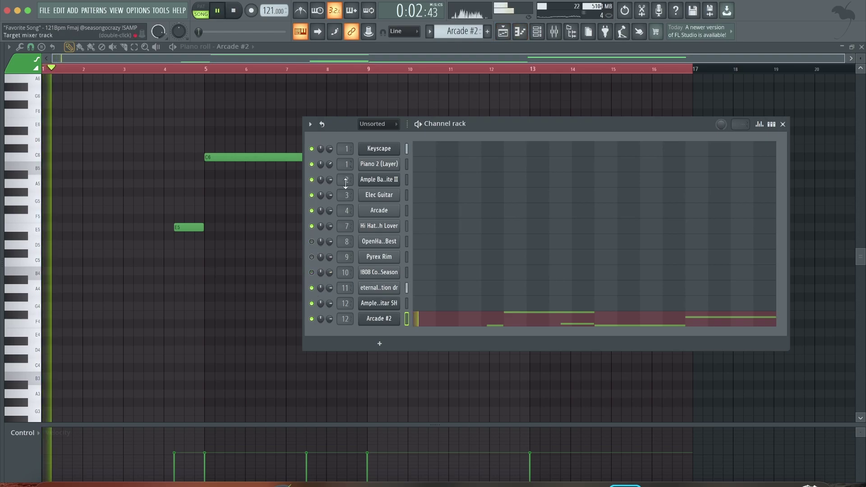
click(170, 71)
key(space)
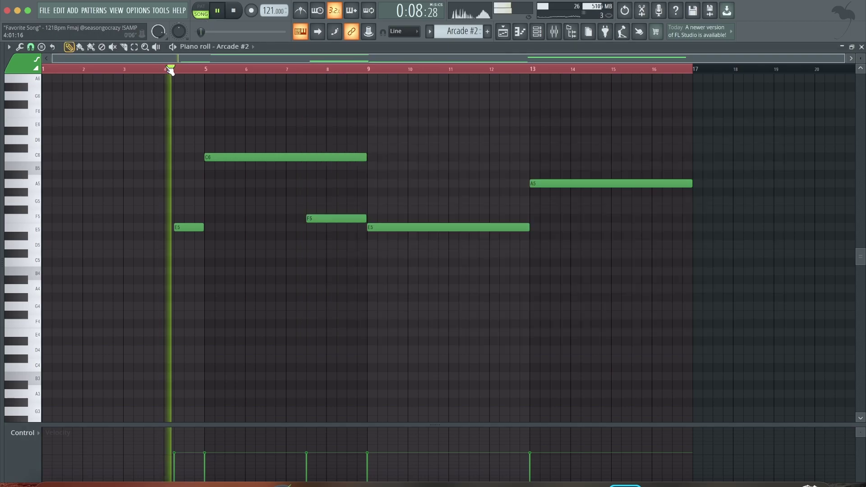
scroll(222, 126, up, 3)
key(l)
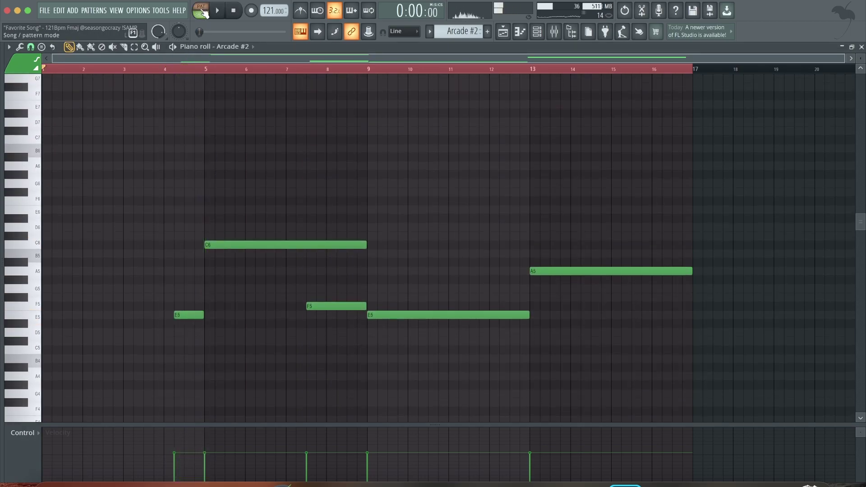
Switch to pattern mode, add a short A6 note near bar 9, then stop and return to the playlist
click(167, 68)
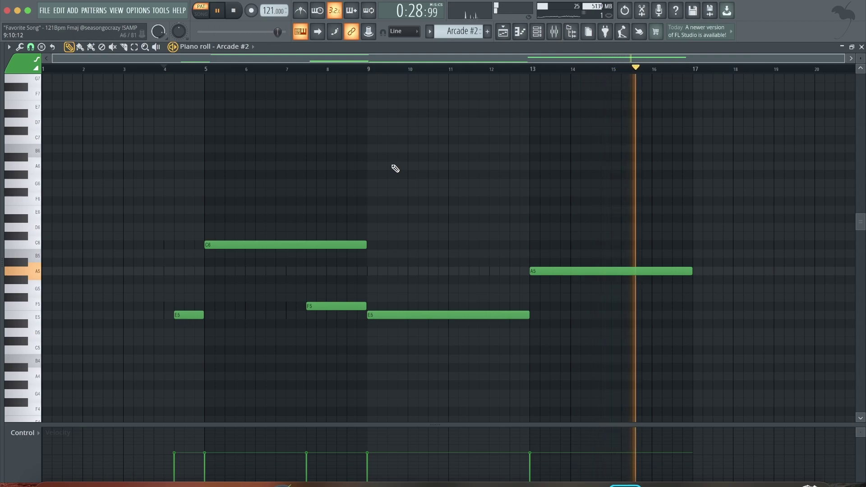
click(390, 167)
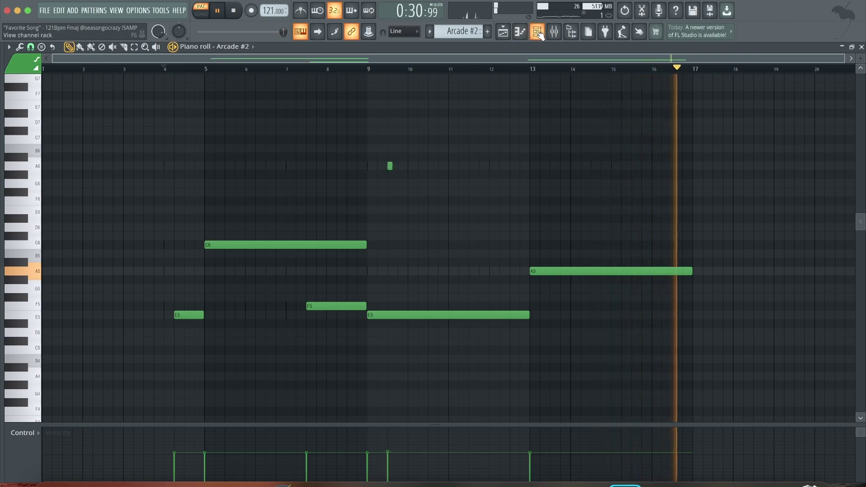
key(space)
click(511, 35)
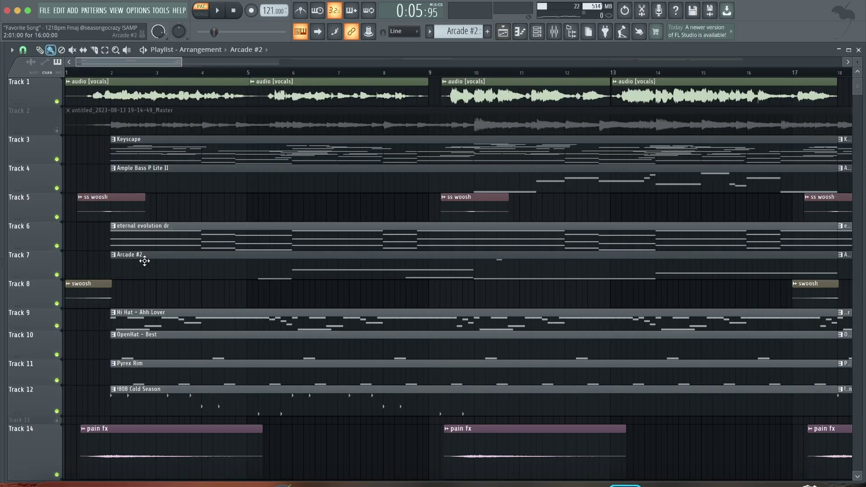
Mute Track 1's vocals and place the Favorite Song acapella on Track 17
scroll(144, 261, down, 8)
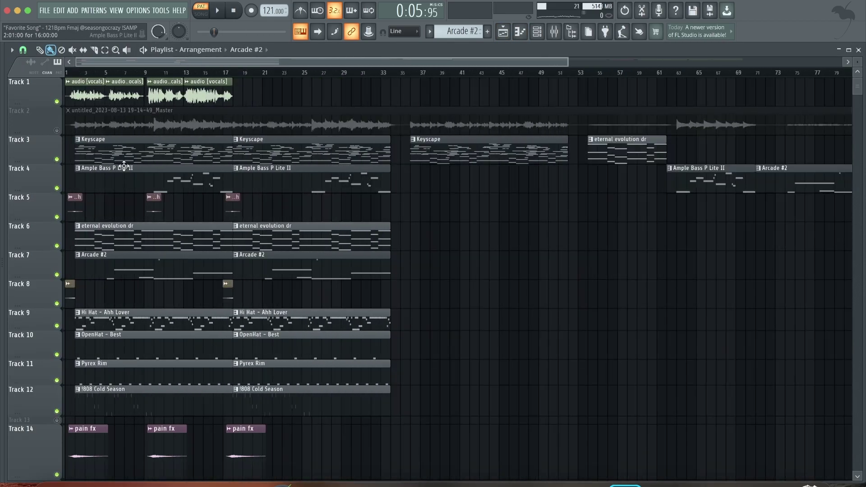
scroll(124, 166, up, 5)
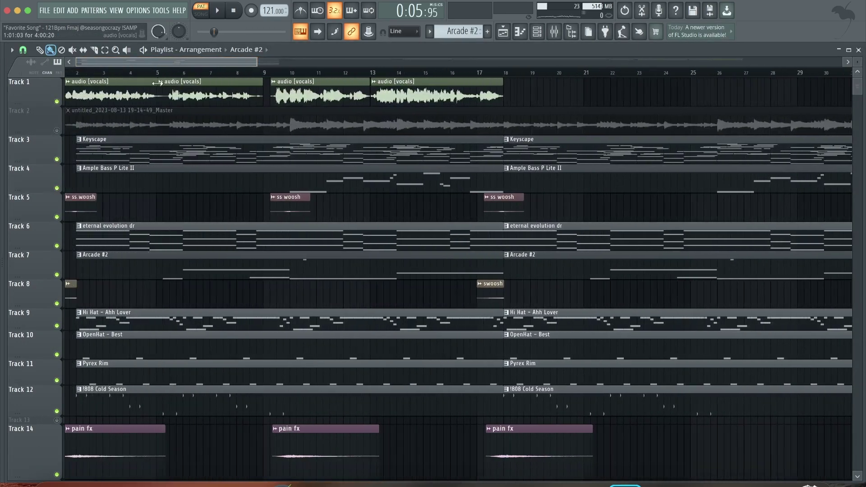
scroll(157, 108, up, 3)
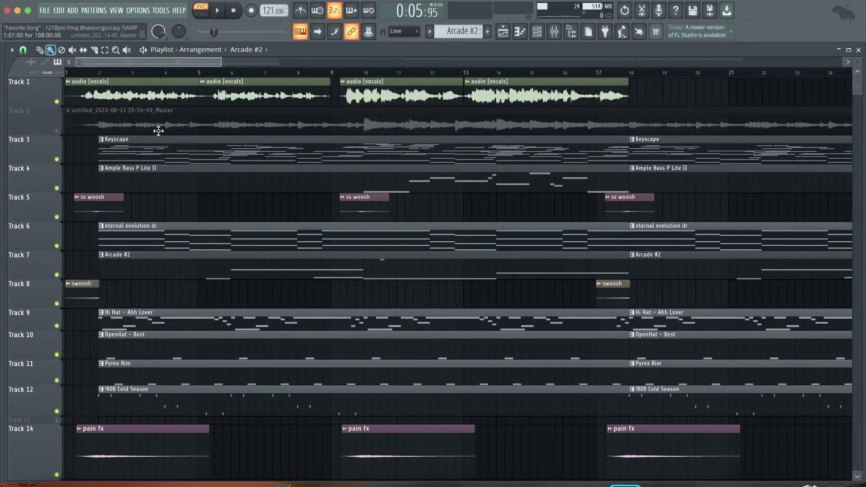
click(57, 102)
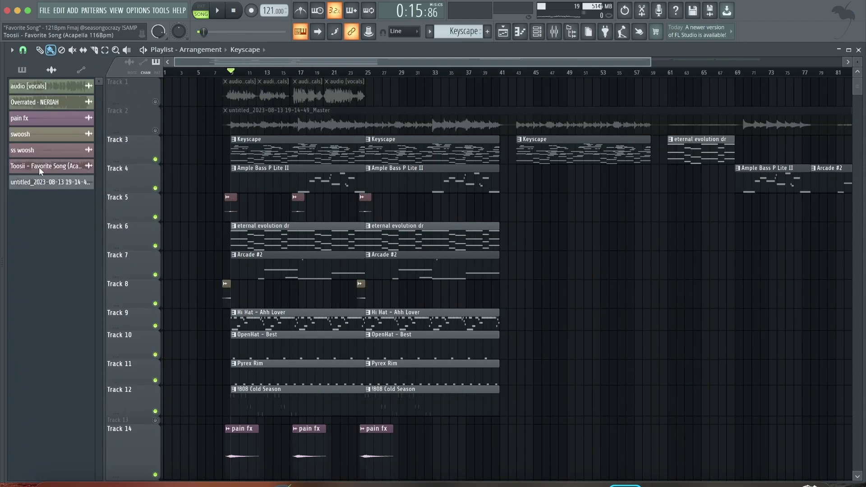
drag(39, 167, 501, 406)
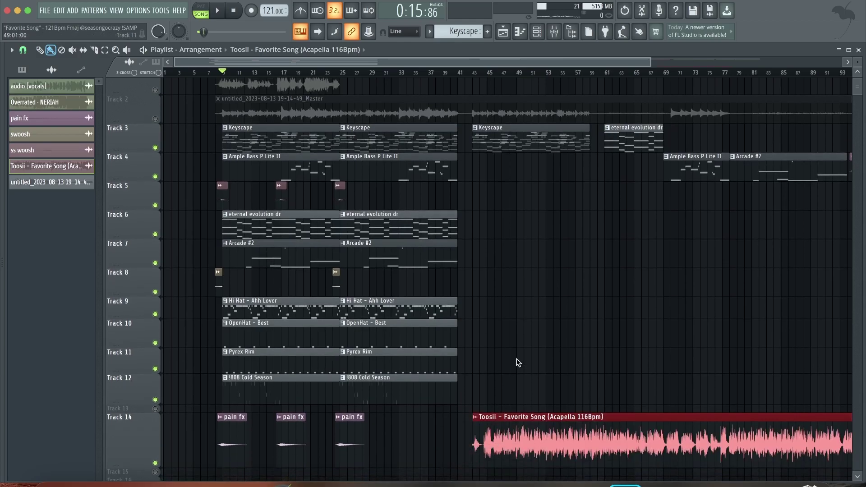
scroll(526, 356, down, 4)
drag(529, 350, 236, 440)
Set the song position to about 0:14 and play the acapella with the beat
click(186, 72)
scroll(337, 87, up, 3)
click(333, 72)
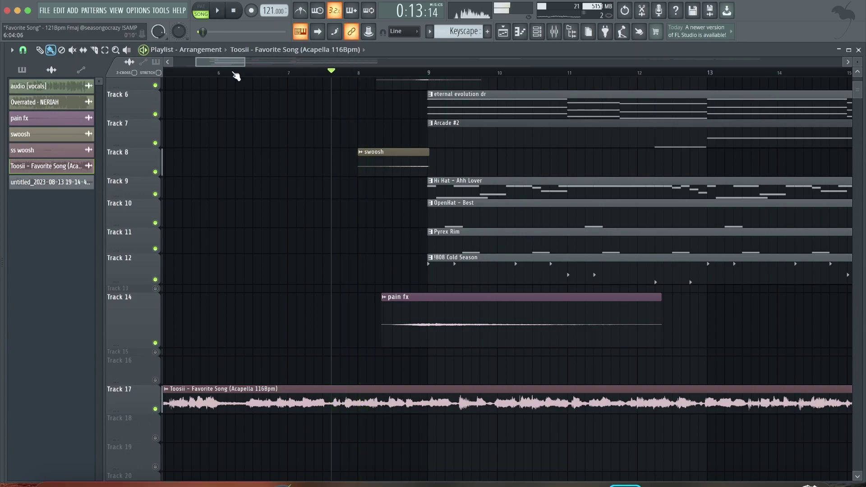
click(260, 72)
scroll(448, 181, up, 3)
click(384, 72)
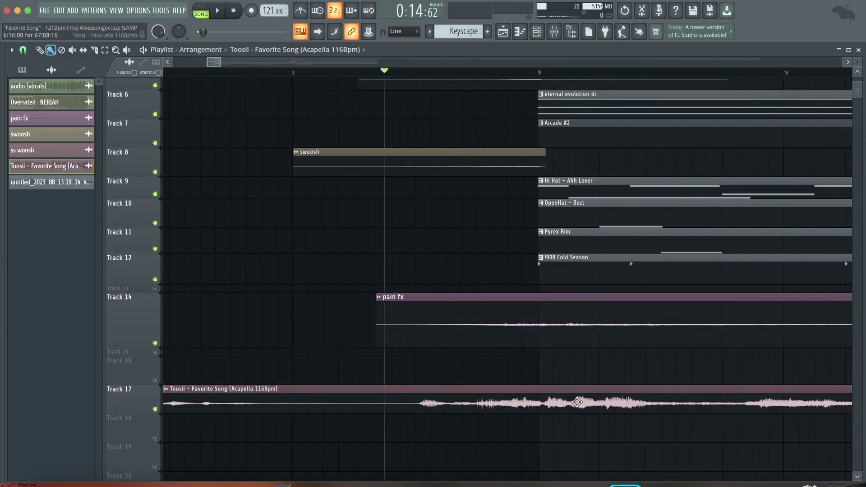
key(space)
scroll(663, 77, down, 4)
key(space)
key(space)
scroll(662, 78, up, 2)
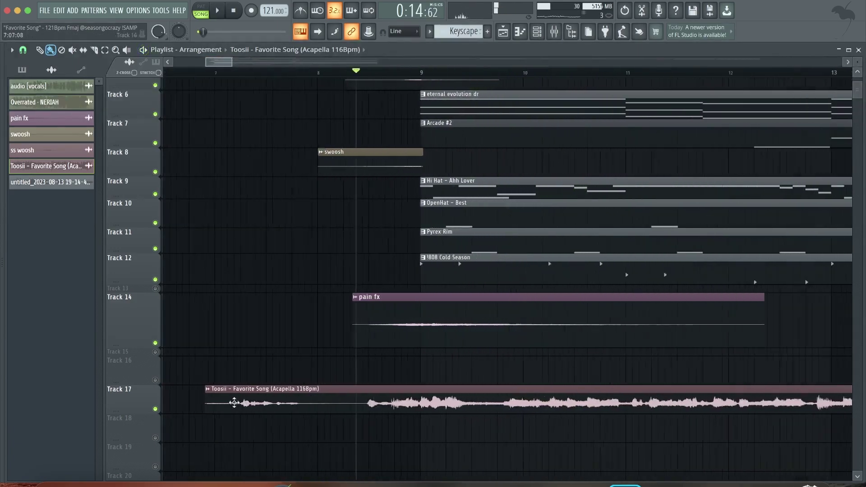
Solo Track 17 to hear the acapella alone, then unsolo it and open its sample settings
right_click(155, 408)
key(space)
key(space)
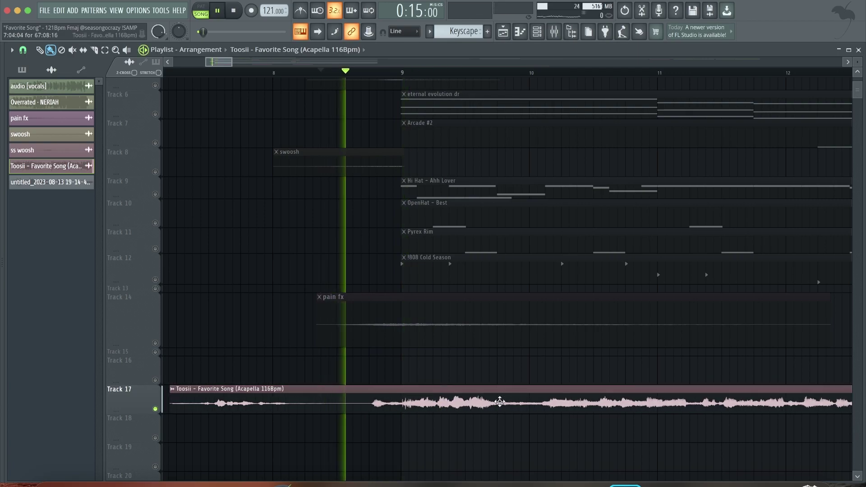
key(space)
scroll(483, 77, up, 2)
key(space)
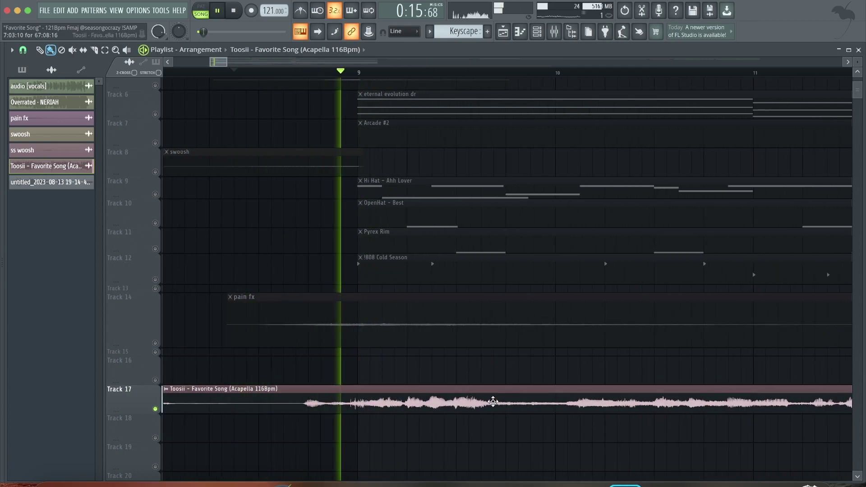
key(space)
right_click(155, 409)
click(537, 31)
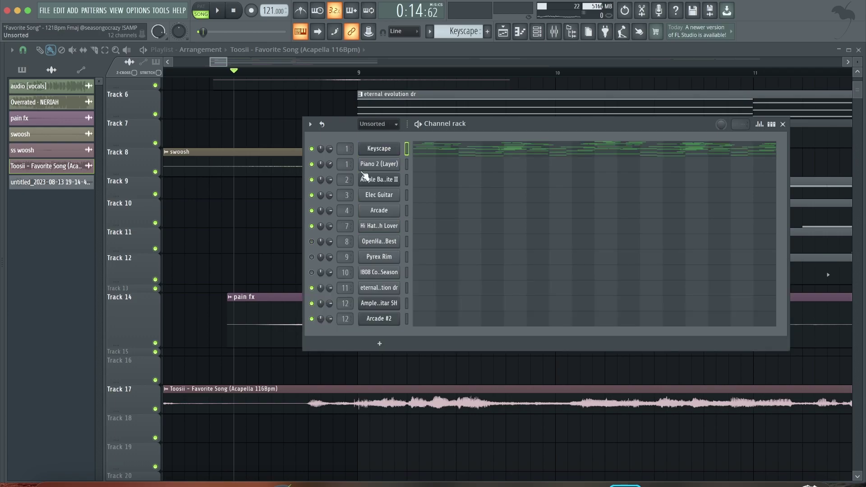
key(F6)
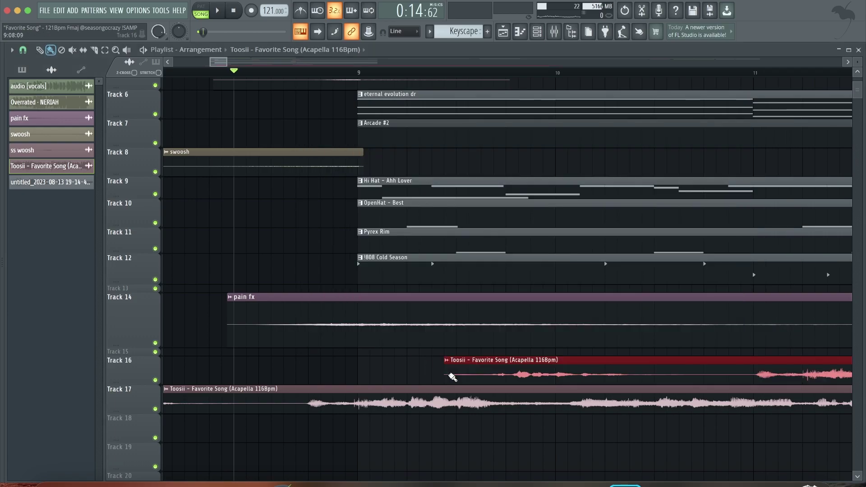
double_click(457, 390)
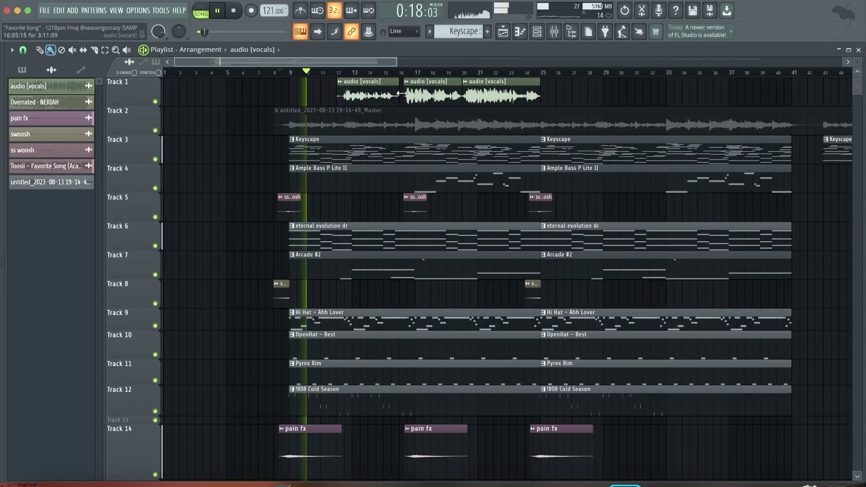
Mute the three audio [vocals] clips on Track 1 and briefly check the acapella's sample settings
click(385, 82)
click(419, 95)
click(469, 94)
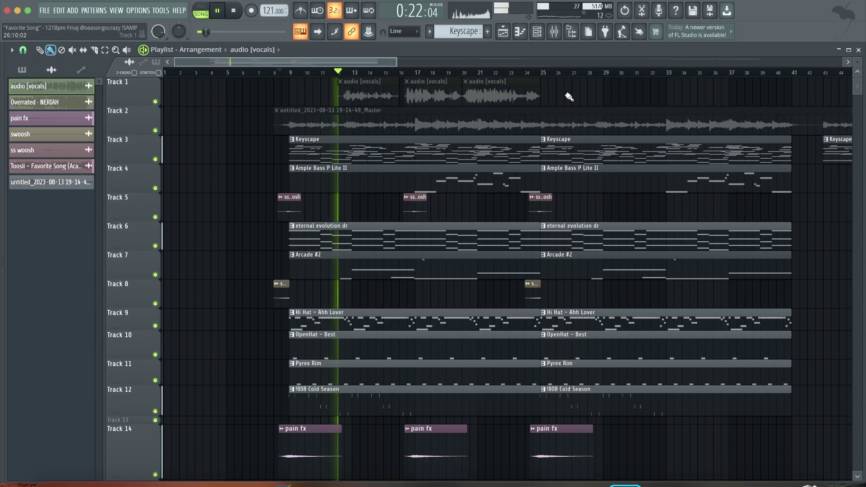
scroll(496, 204, down, 8)
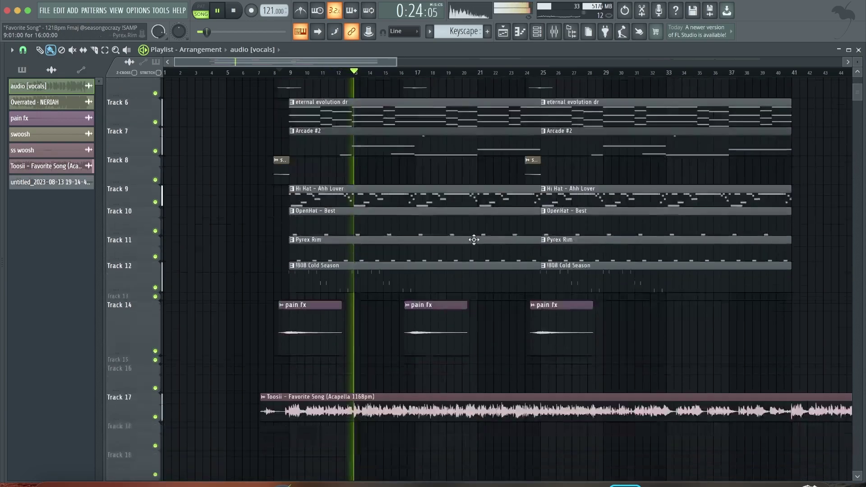
double_click(419, 306)
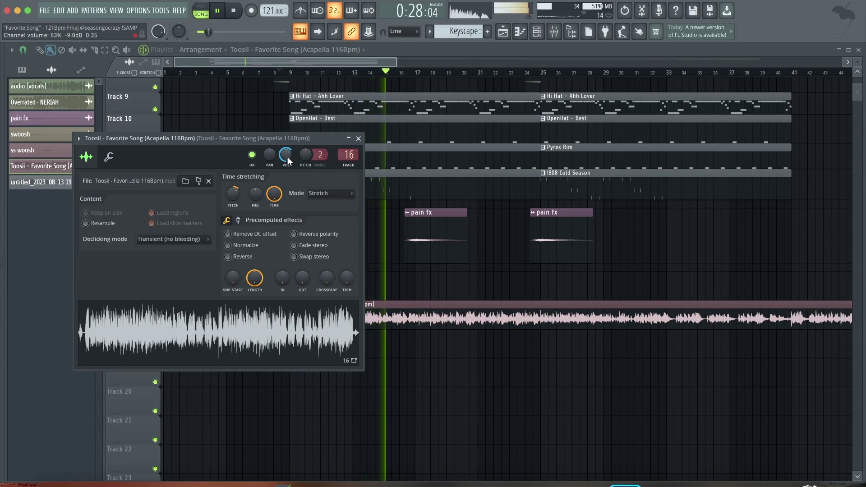
click(359, 138)
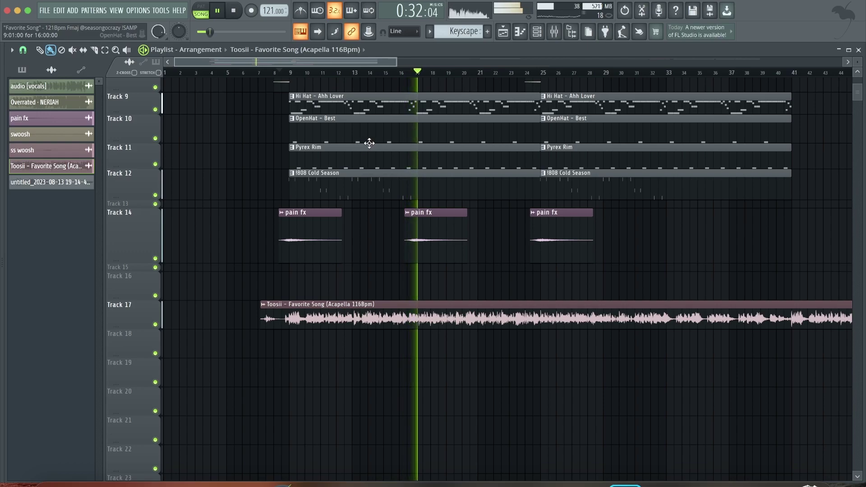
Reopen the Favorite Song (Acapella 116Bpm) channel settings, showing Stretch mode
scroll(555, 262, up, 5)
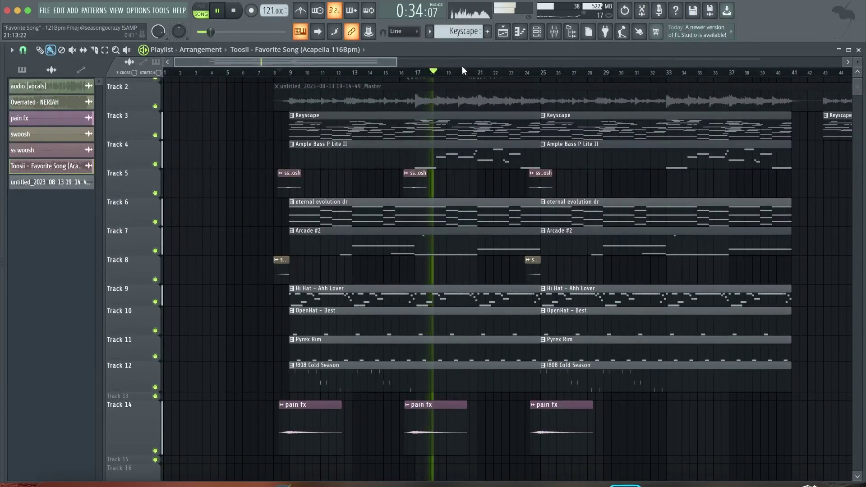
scroll(467, 73, down, 4)
scroll(470, 77, down, 1)
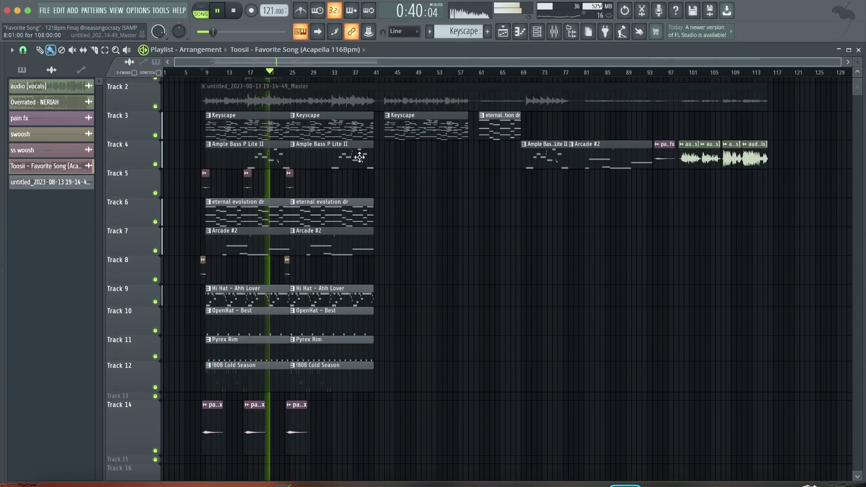
scroll(395, 192, down, 4)
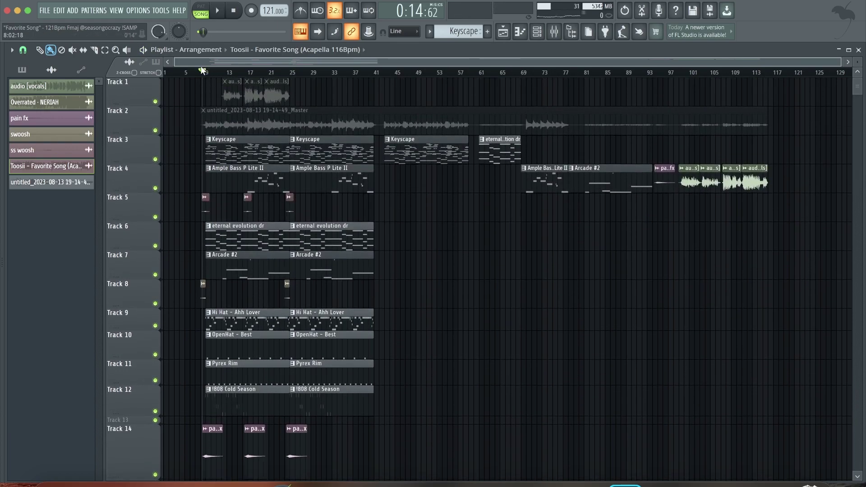
scroll(202, 70, up, 5)
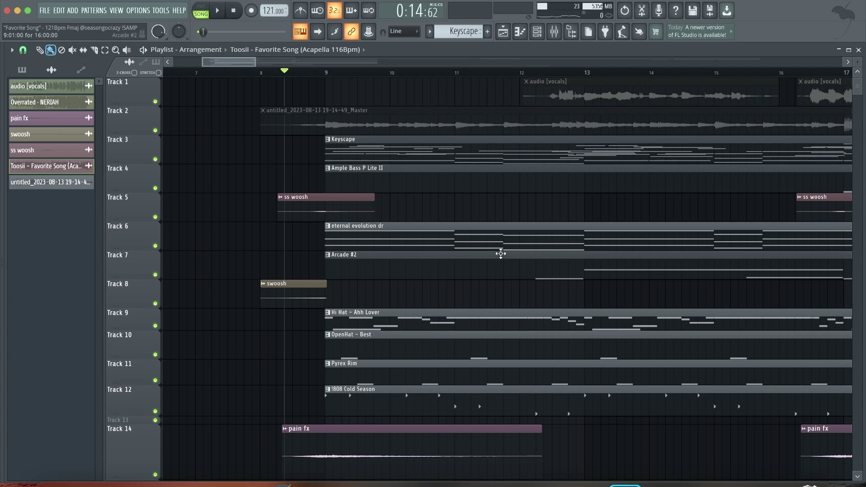
scroll(483, 257, down, 8)
double_click(381, 311)
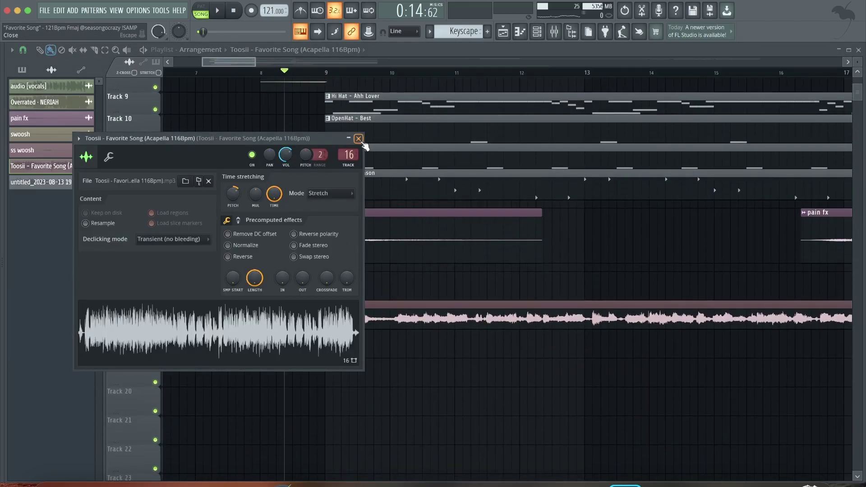
Close the acapella's channel settings and zoom the playlist out from bar 1 past bar 125
click(358, 139)
scroll(400, 225, up, 8)
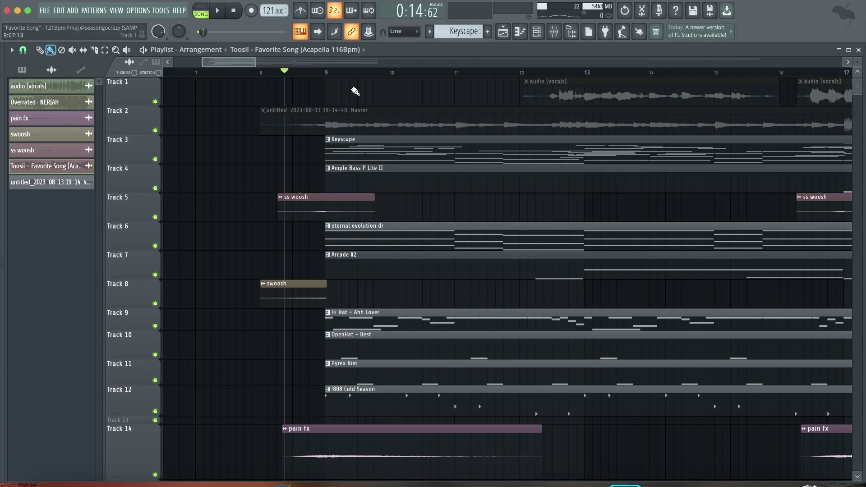
scroll(360, 74, down, 10)
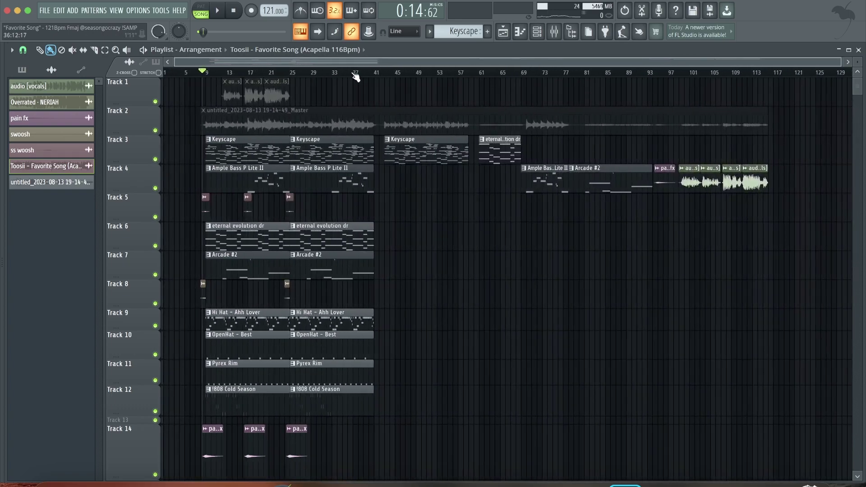